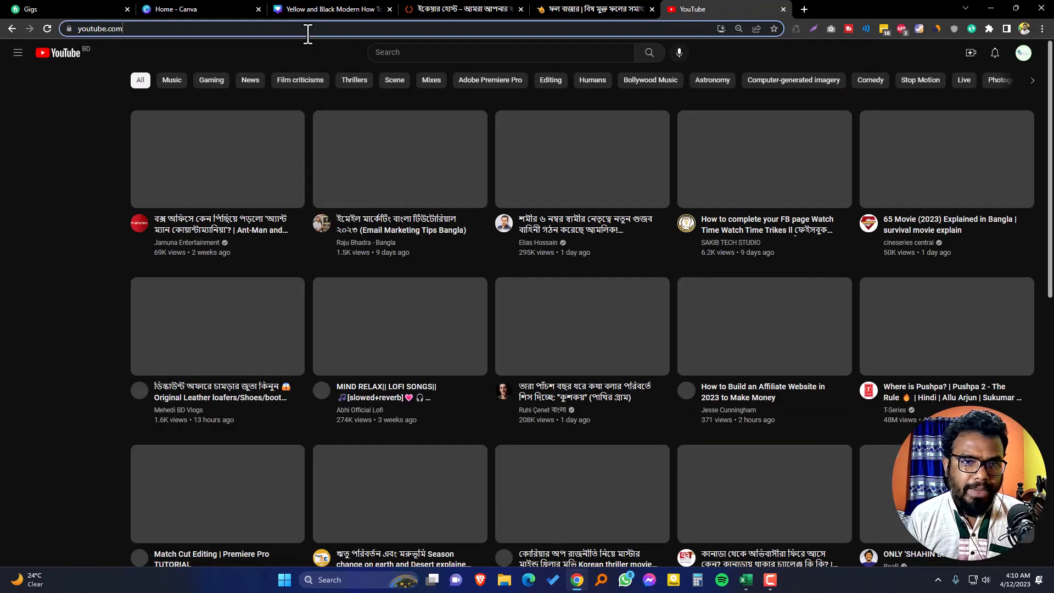
{"action": "left_click", "coordinate": [308, 34]}
{"action": "type", "text": "/"}
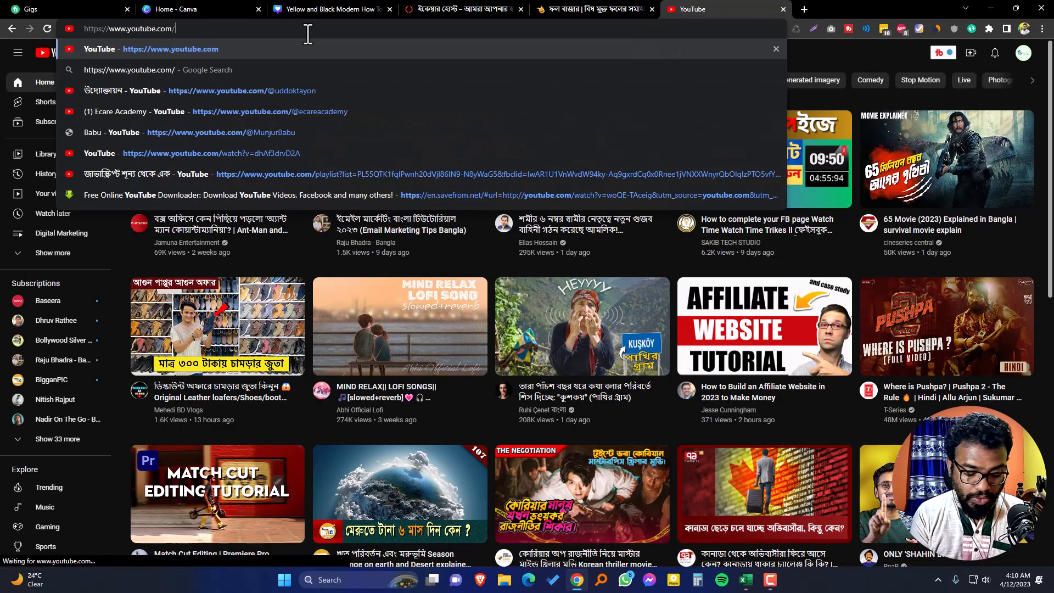
{"action": "type", "text": "@ecare"}
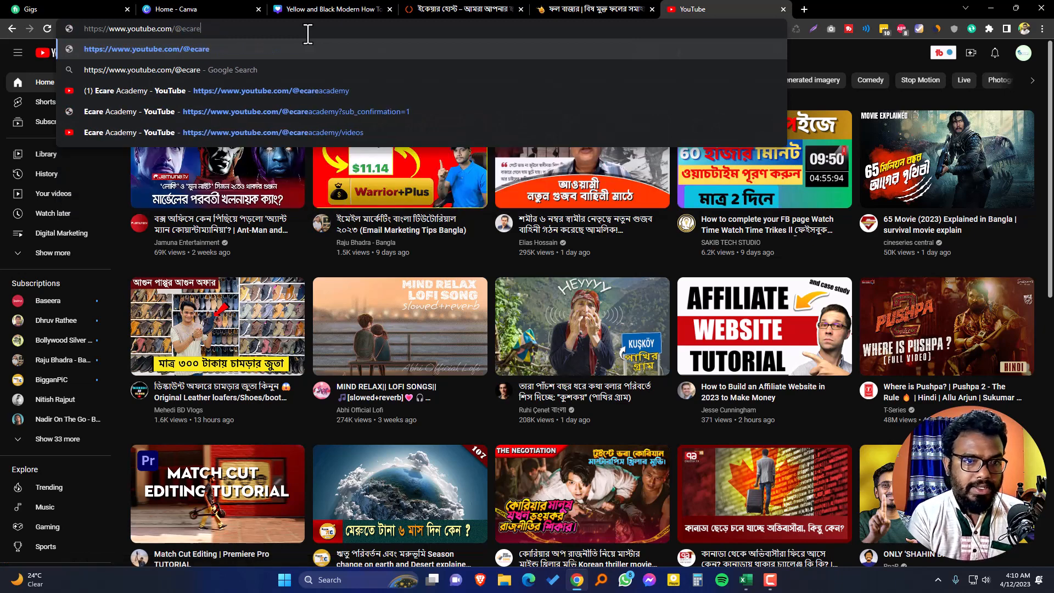
{"action": "key", "text": "Down"}
{"action": "key", "text": "Down"}
{"action": "key", "text": "Return"}
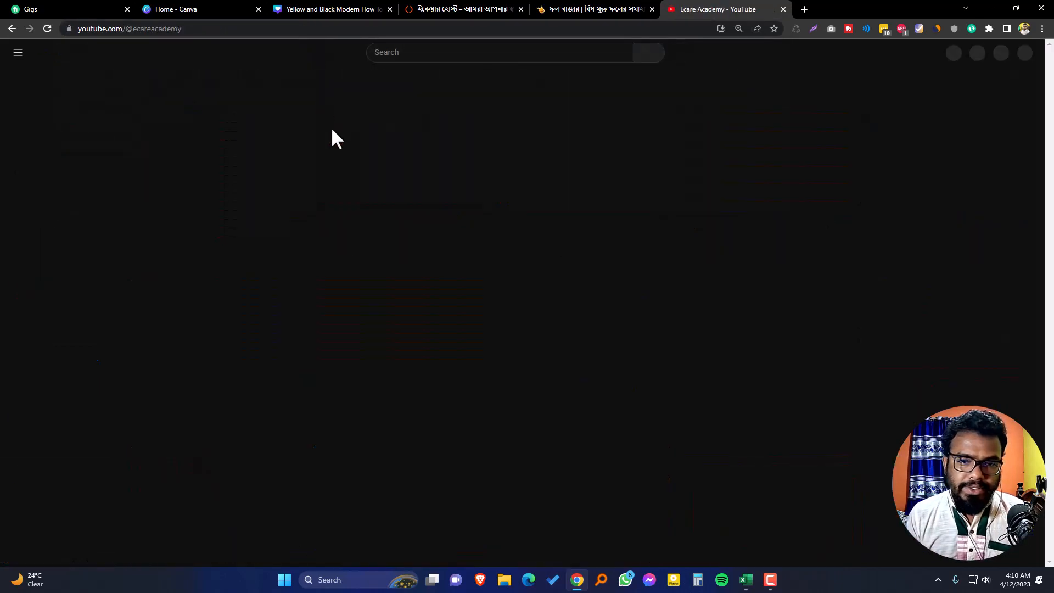
{"action": "left_click", "coordinate": [341, 159]}
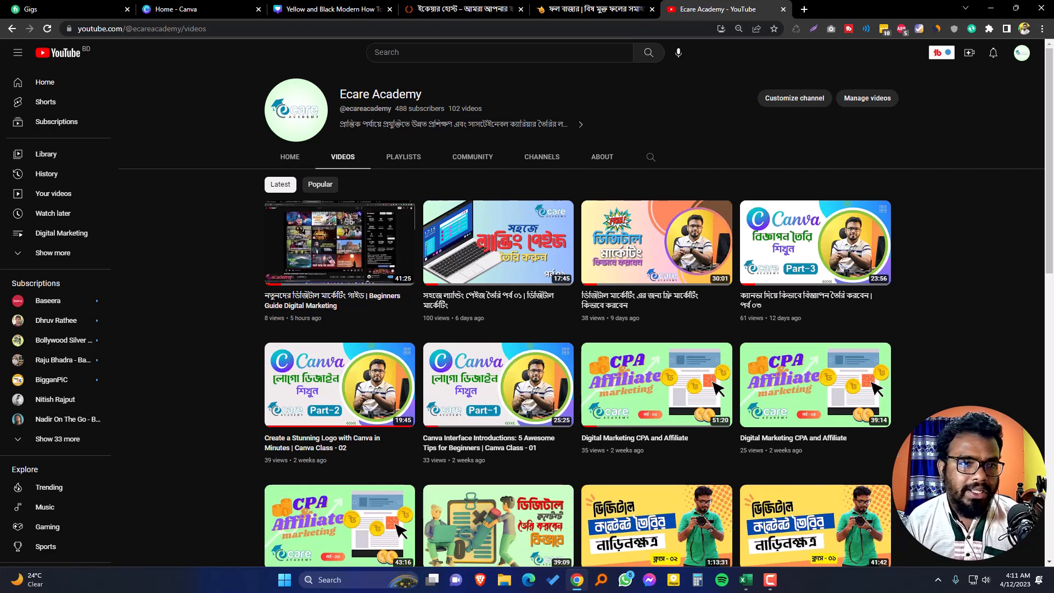
Switch to Canva and search the templates for "youtube thumbnails".
{"action": "left_click", "coordinate": [176, 9]}
{"action": "left_click", "coordinate": [528, 153]}
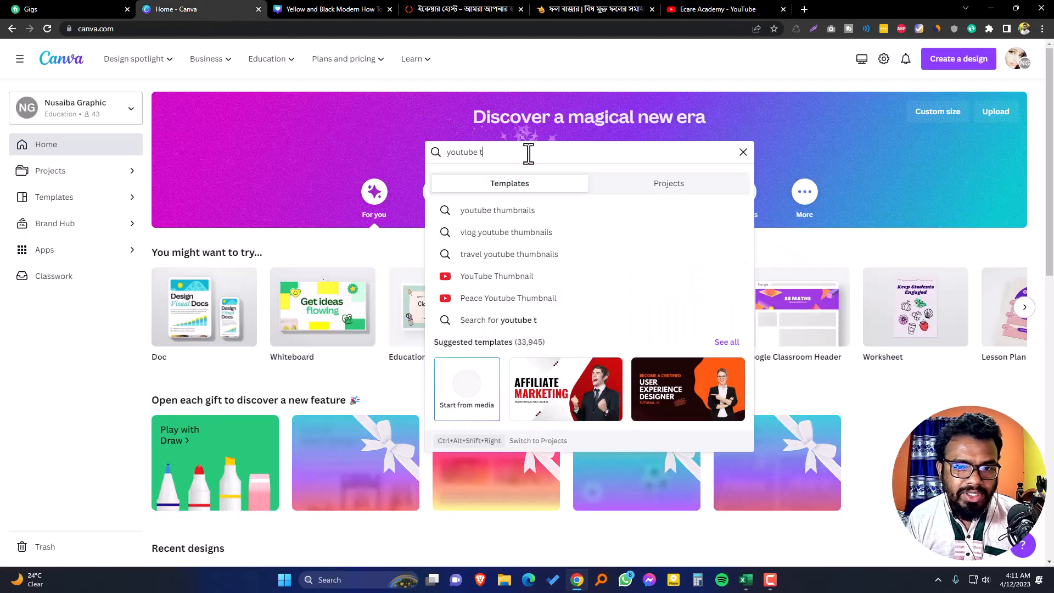
{"action": "left_click", "coordinate": [528, 212]}
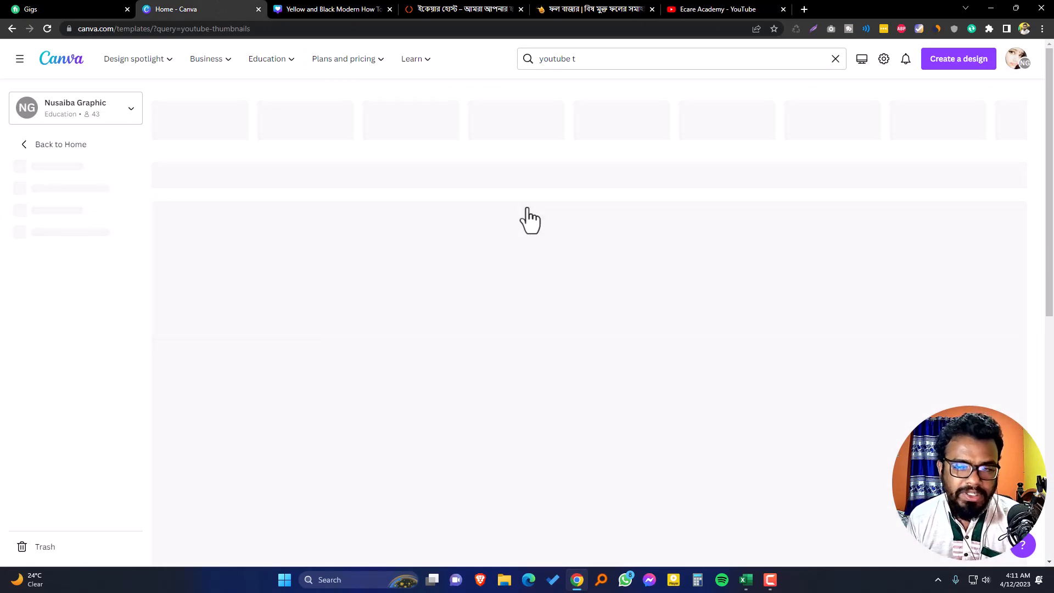
{"action": "scroll", "coordinate": [532, 278], "scroll_direction": "down", "scroll_amount": 4}
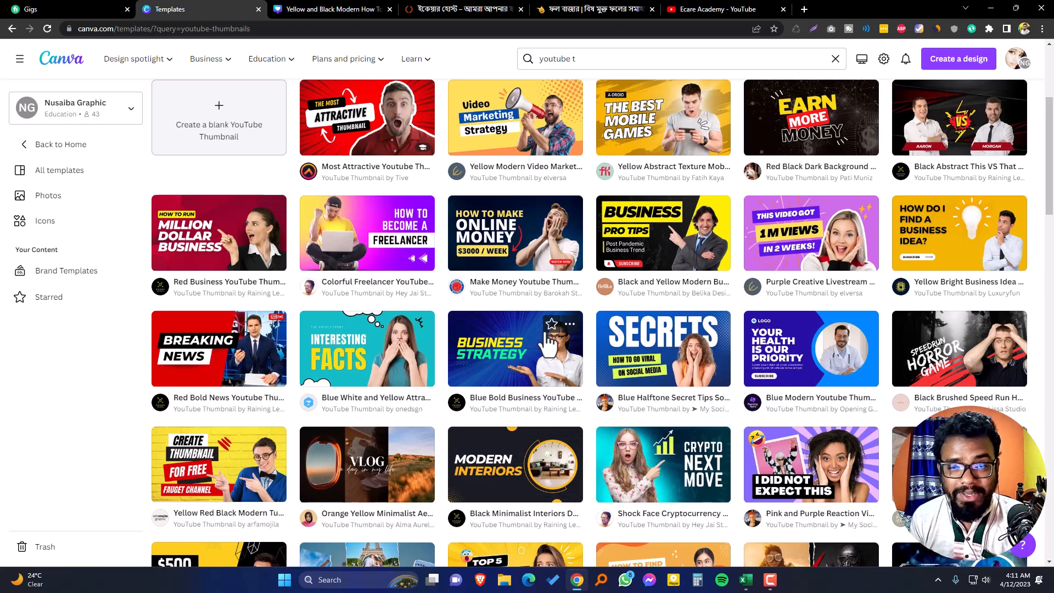
Open the channel's Beginners Guide Digital Marketing video on YouTube and copy "Digital Marketing" from its title.
{"action": "left_click", "coordinate": [759, 8]}
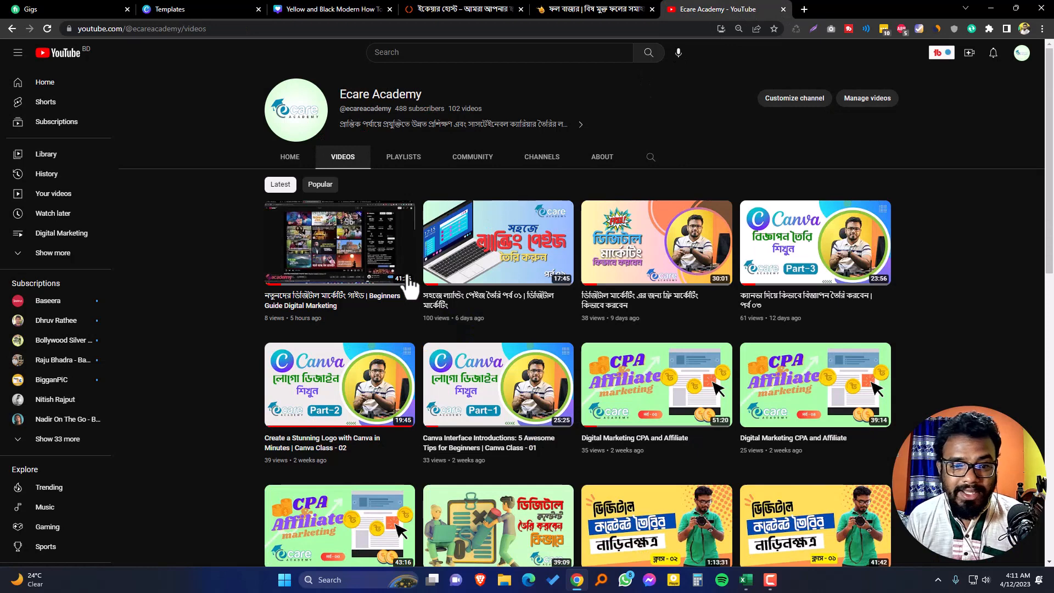
{"action": "left_click", "coordinate": [386, 305]}
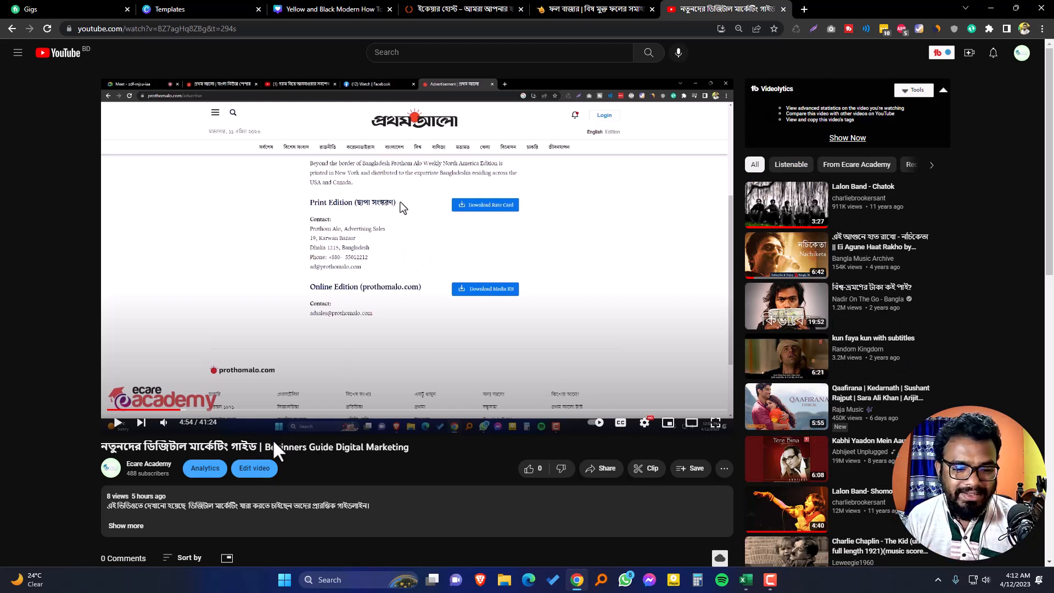
{"action": "left_click_drag", "start_coordinate": [261, 447], "coordinate": [101, 447]}
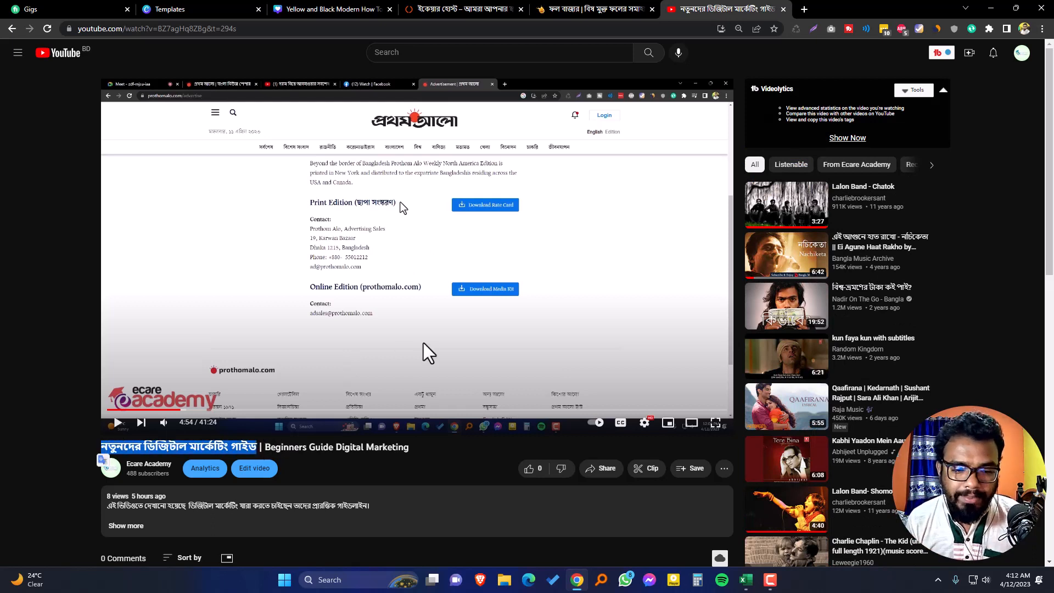
{"action": "left_click", "coordinate": [406, 448]}
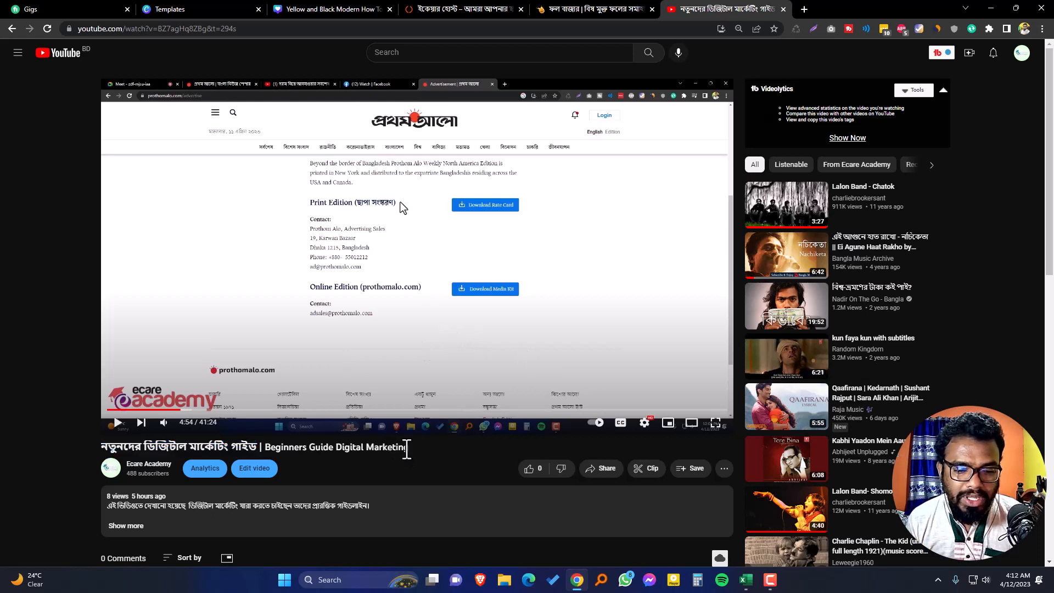
{"action": "left_click", "coordinate": [335, 447], "text": "shift"}
{"action": "key", "text": "ctrl+c"}
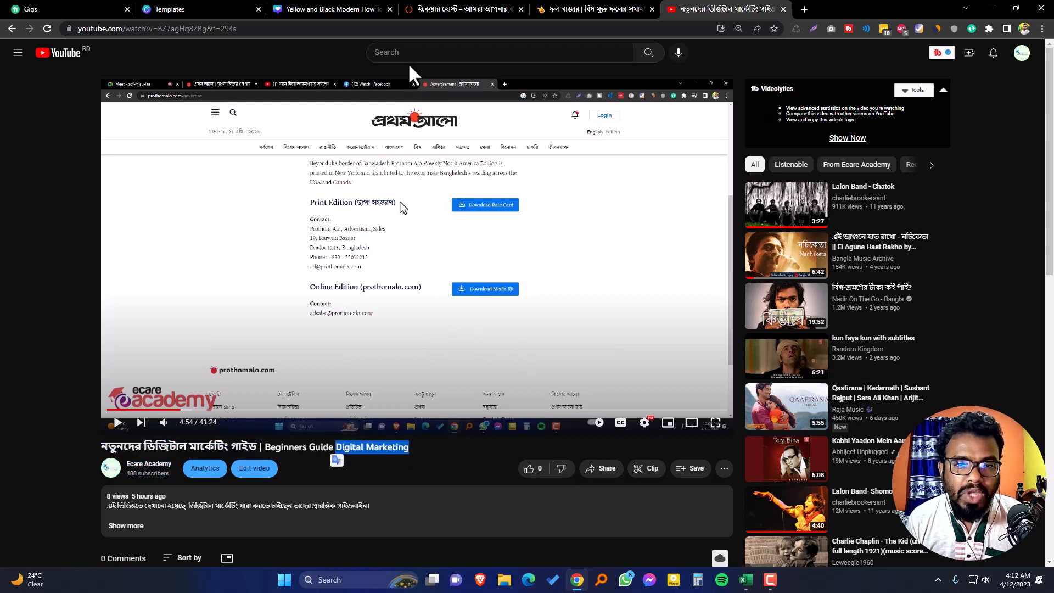
Search YouTube for "Digital Marketing" and examine how the thumbnails of the resulting videos are designed.
{"action": "left_click", "coordinate": [412, 52]}
{"action": "key", "text": "ctrl+v"}
{"action": "left_click", "coordinate": [648, 53]}
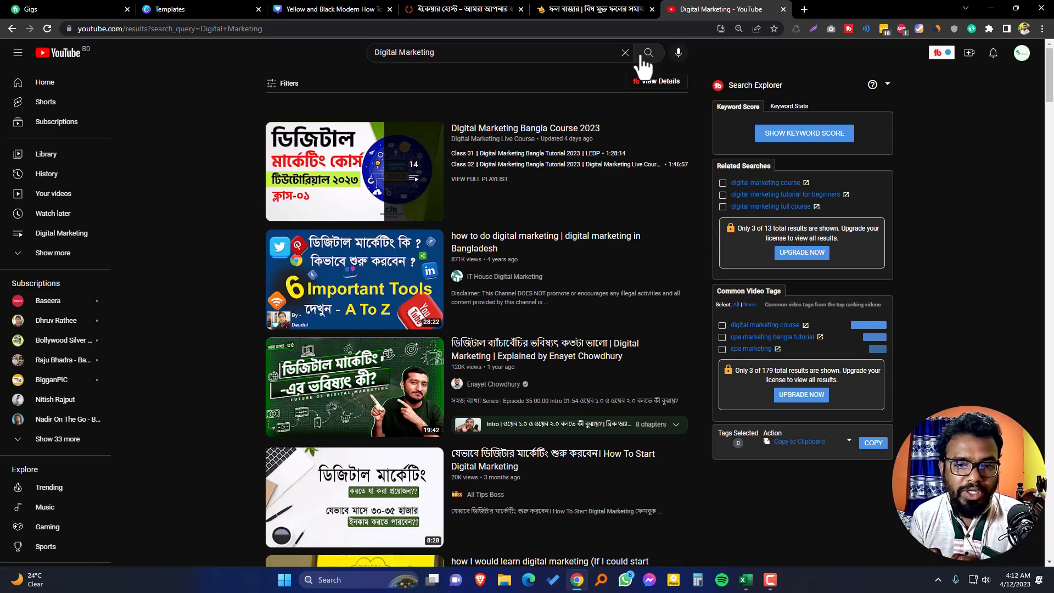
{"action": "scroll", "coordinate": [510, 269], "scroll_direction": "down", "scroll_amount": 5}
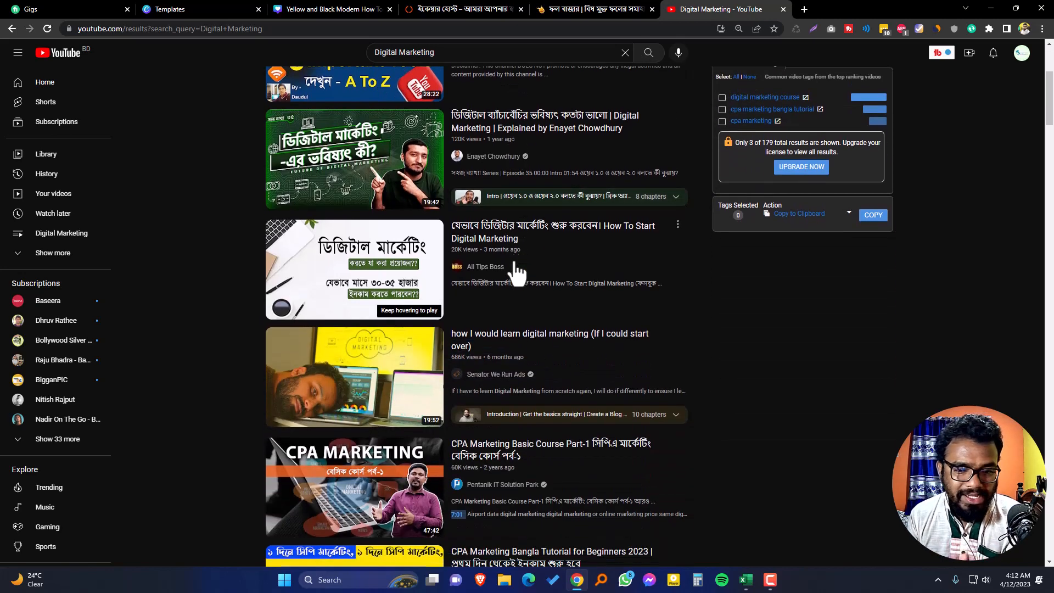
{"action": "mouse_move", "coordinate": [654, 317]}
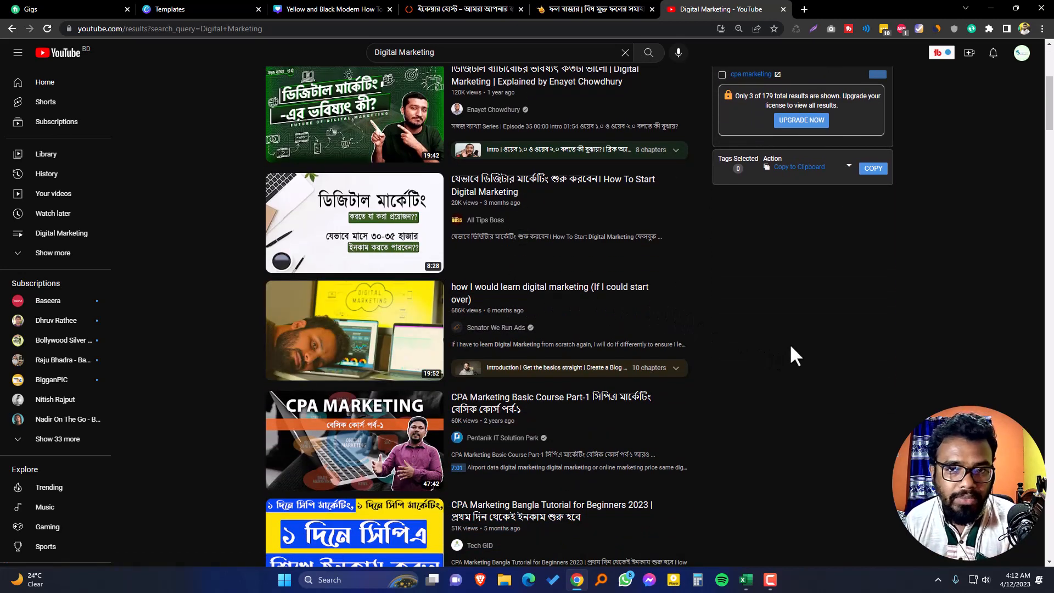
{"action": "scroll", "coordinate": [789, 343], "scroll_direction": "up", "scroll_amount": 2}
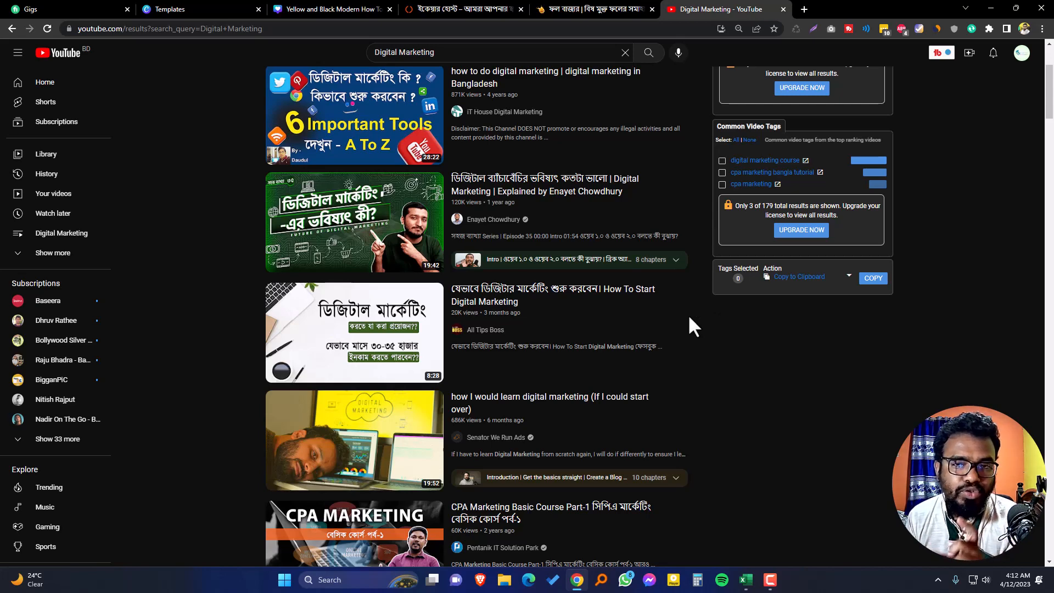
{"action": "scroll", "coordinate": [690, 320], "scroll_direction": "down", "scroll_amount": 2}
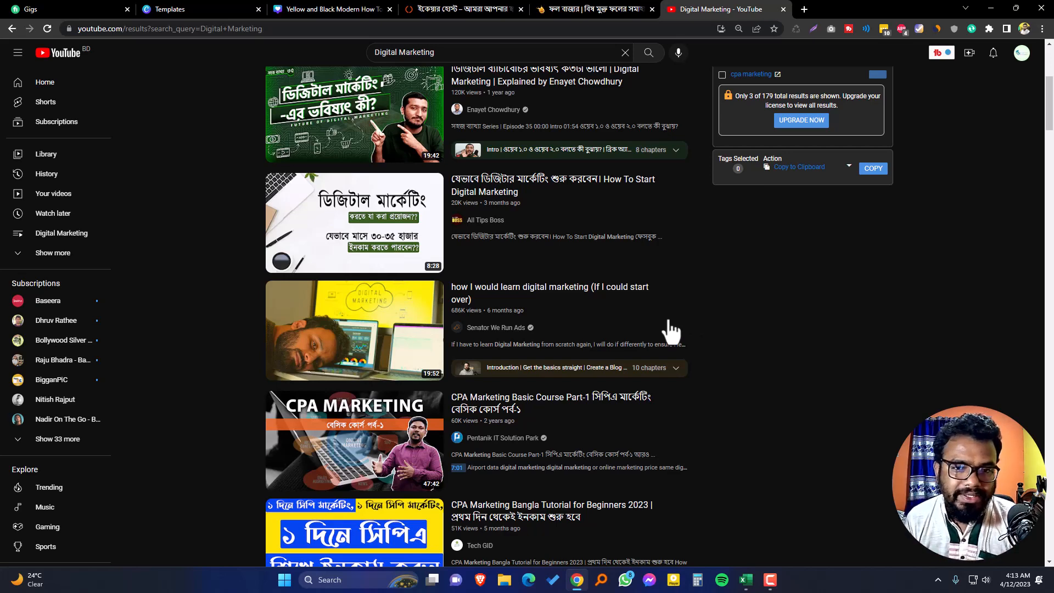
{"action": "scroll", "coordinate": [588, 332], "scroll_direction": "down", "scroll_amount": 6}
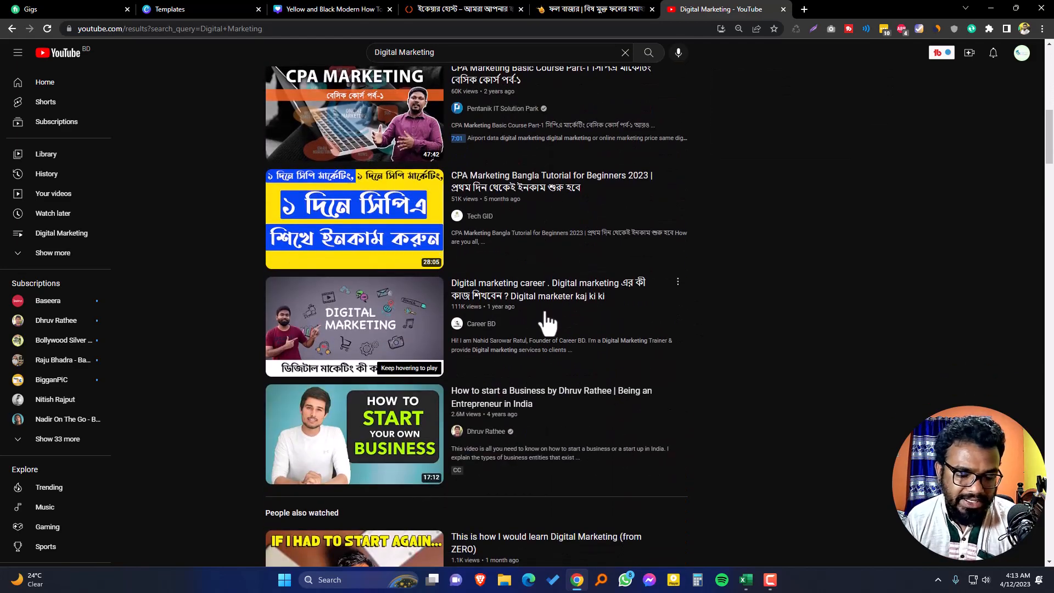
{"action": "scroll", "coordinate": [545, 322], "scroll_direction": "down", "scroll_amount": 3}
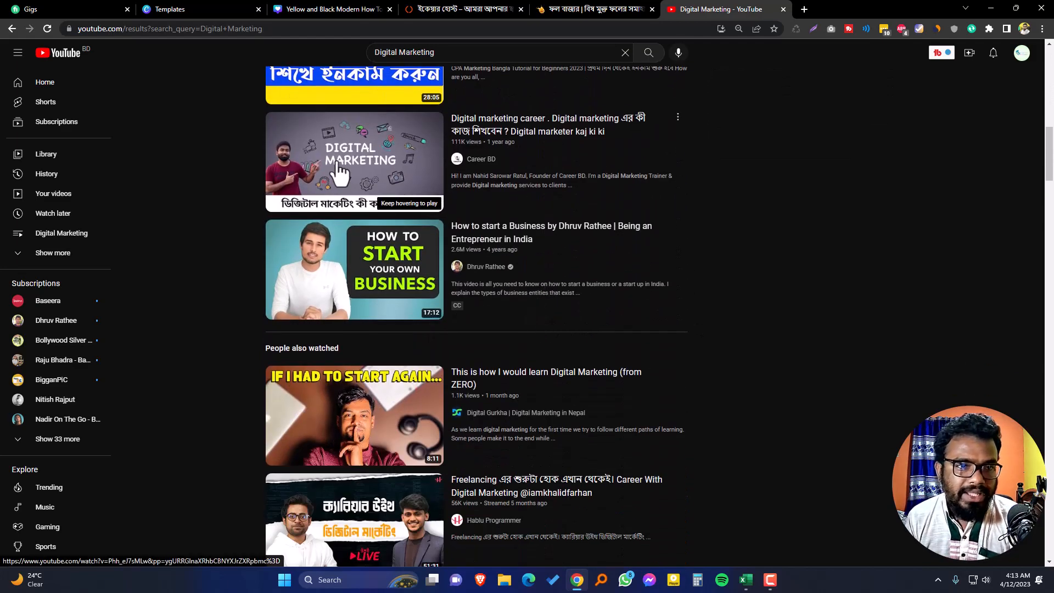
Browse the YouTube thumbnail templates in Canva, ending on the open Yellow and Black Modern How To Make YouTube Thumbnail design.
{"action": "left_click", "coordinate": [208, 9]}
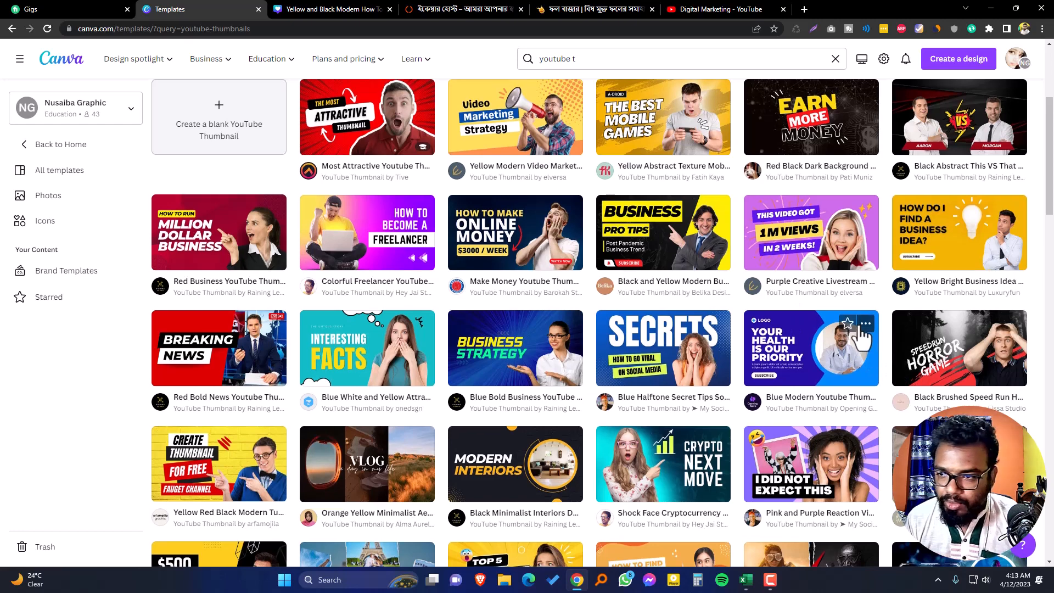
{"action": "scroll", "coordinate": [878, 352], "scroll_direction": "down", "scroll_amount": 5}
{"action": "scroll", "coordinate": [336, 93], "scroll_direction": "down", "scroll_amount": 1}
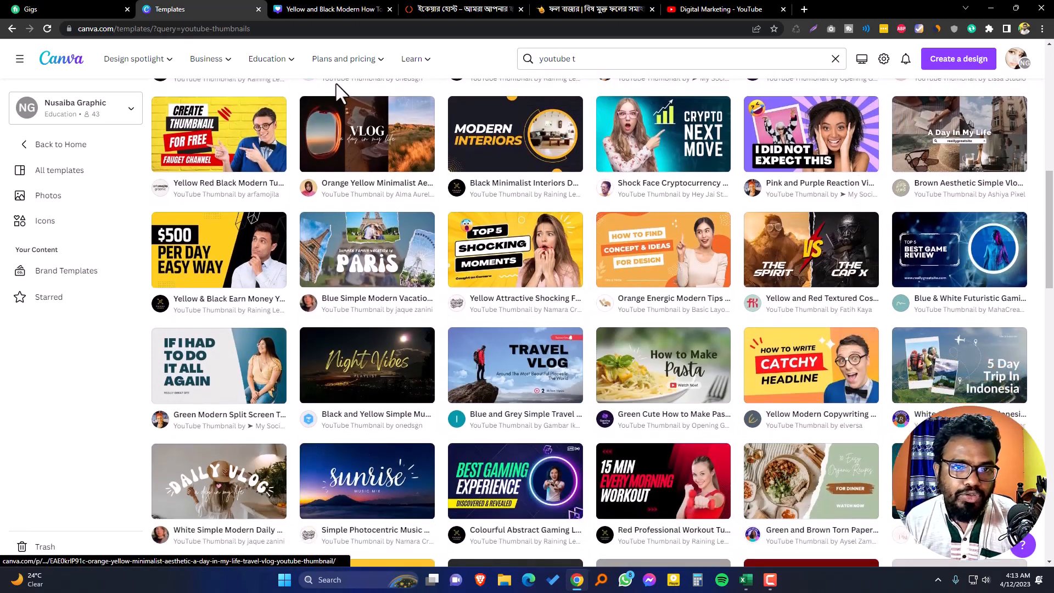
{"action": "left_click", "coordinate": [290, 11]}
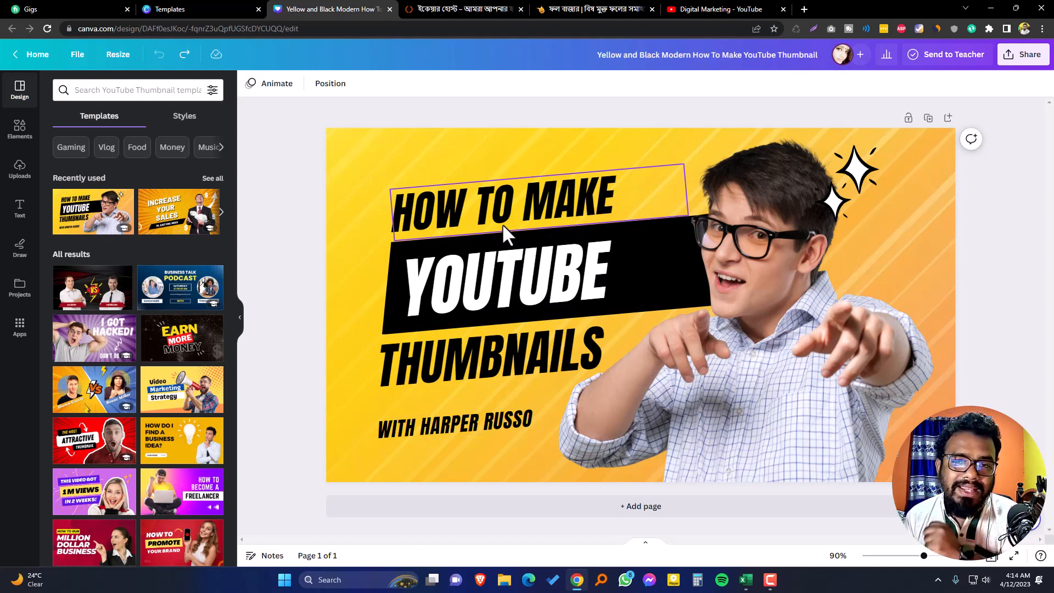
Search Google Images for "typography" in a new browser tab.
{"action": "left_click", "coordinate": [803, 8]}
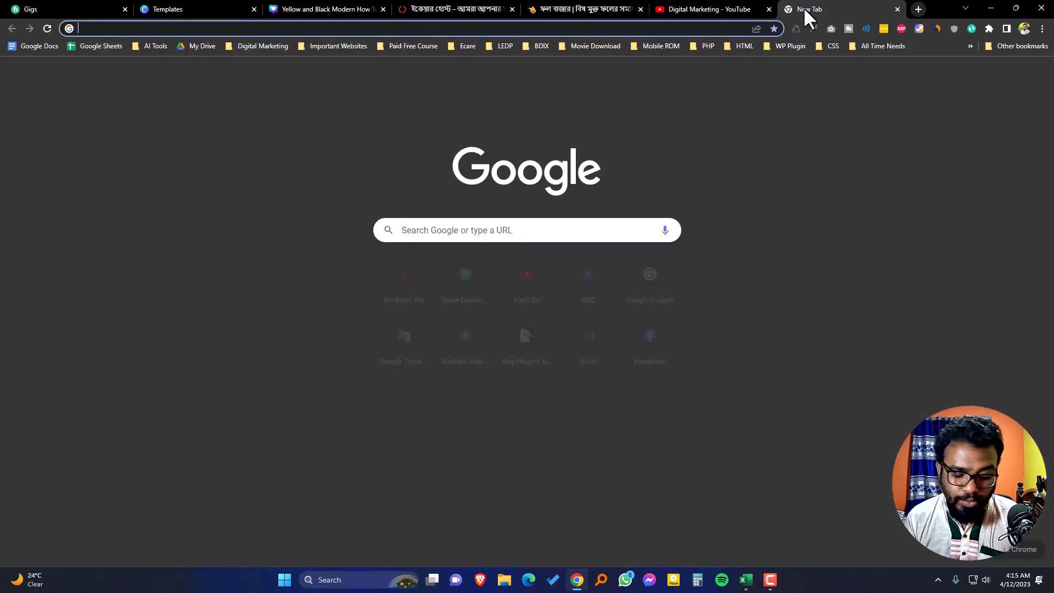
{"action": "left_click", "coordinate": [980, 78]}
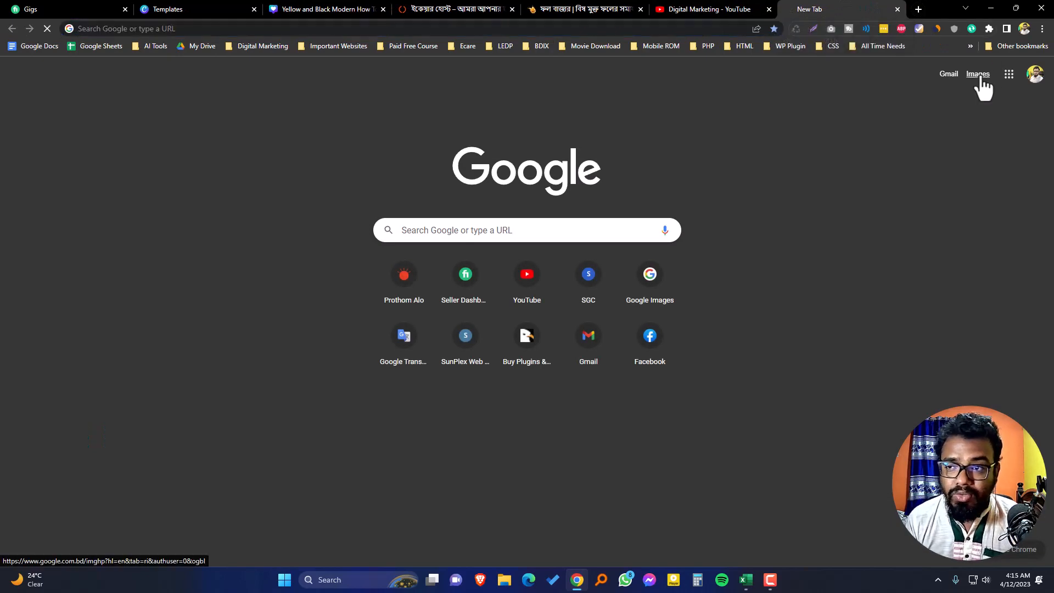
{"action": "type", "text": "ty"}
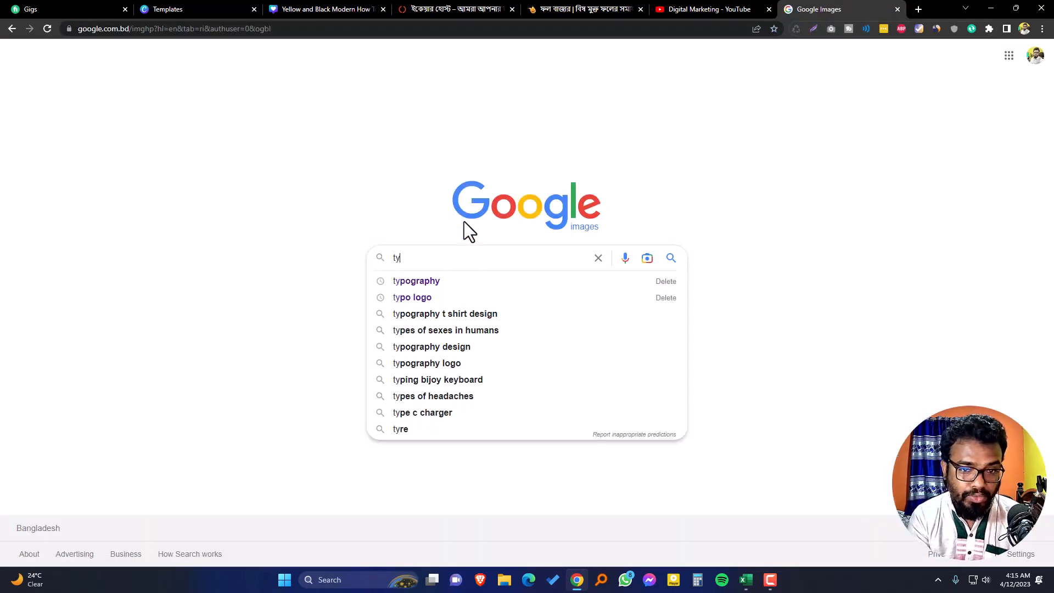
{"action": "type", "text": "pography"}
{"action": "key", "text": "Return"}
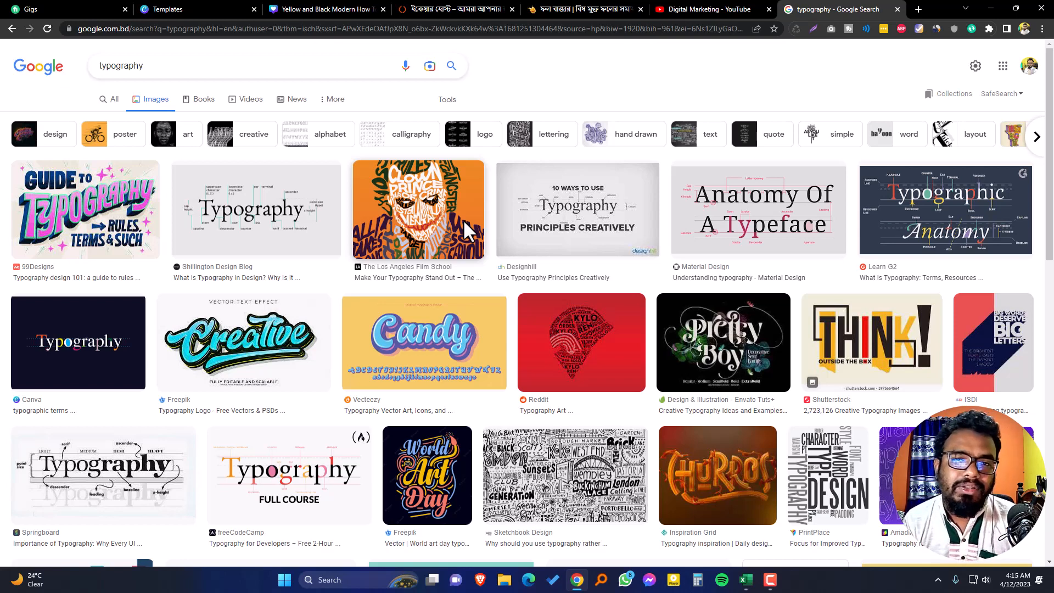
Review the yellow and black thumbnail design in Canva and return to the Beginners Guide Digital Marketing video page on YouTube.
{"action": "left_click", "coordinate": [196, 10]}
{"action": "left_click", "coordinate": [358, 9]}
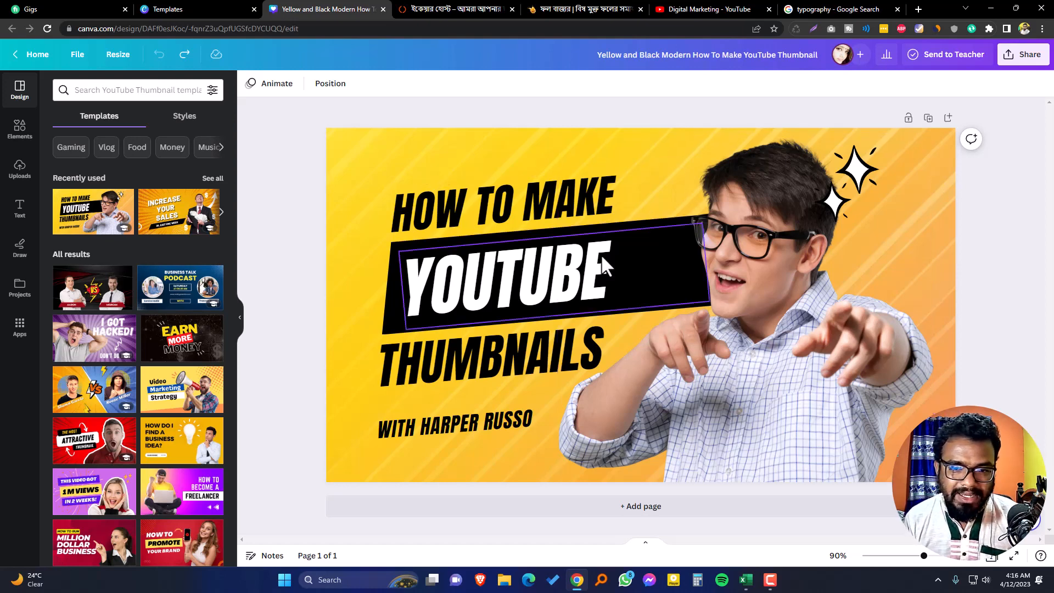
{"action": "left_click", "coordinate": [708, 9]}
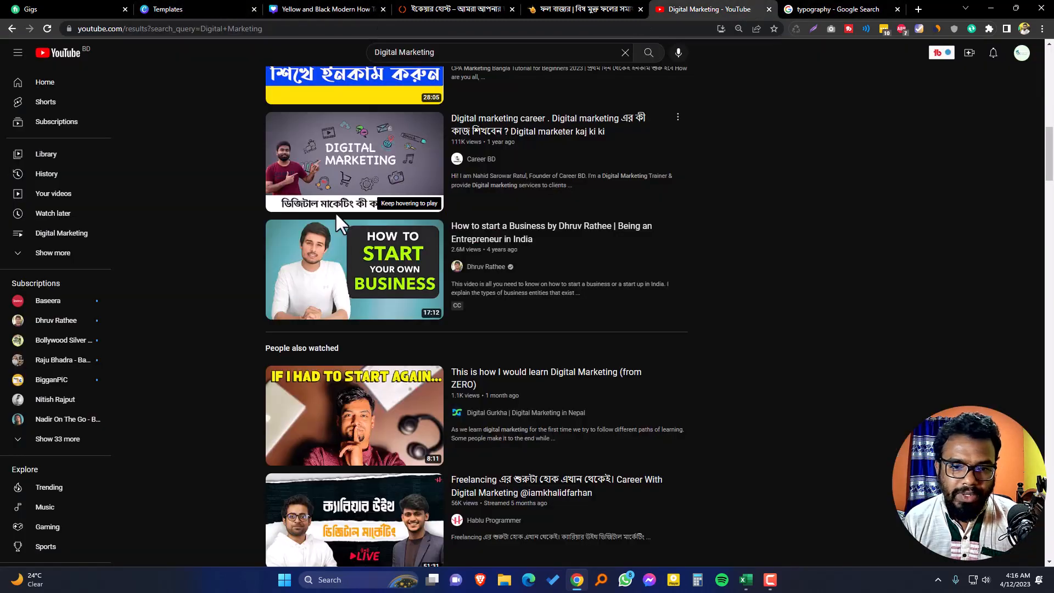
{"action": "scroll", "coordinate": [417, 283], "scroll_direction": "up", "scroll_amount": 4}
{"action": "scroll", "coordinate": [418, 284], "scroll_direction": "up", "scroll_amount": 5}
{"action": "left_click", "coordinate": [10, 26]}
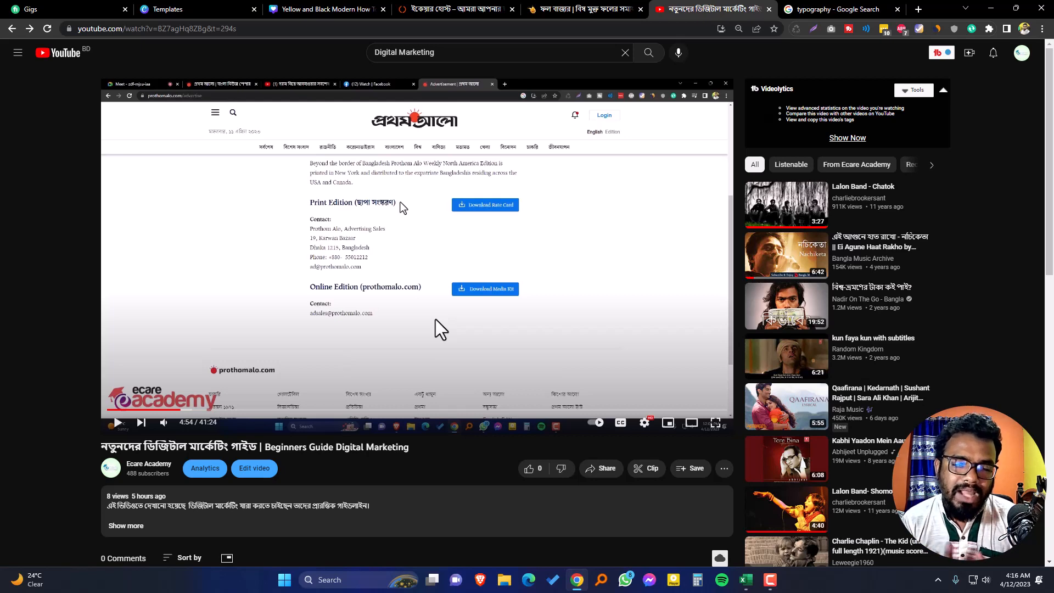
In the Canva thumbnail design, replace the word YOUTUBE with "ডিজিটাল" and narrow its text box to fit the word.
{"action": "left_click", "coordinate": [323, 9]}
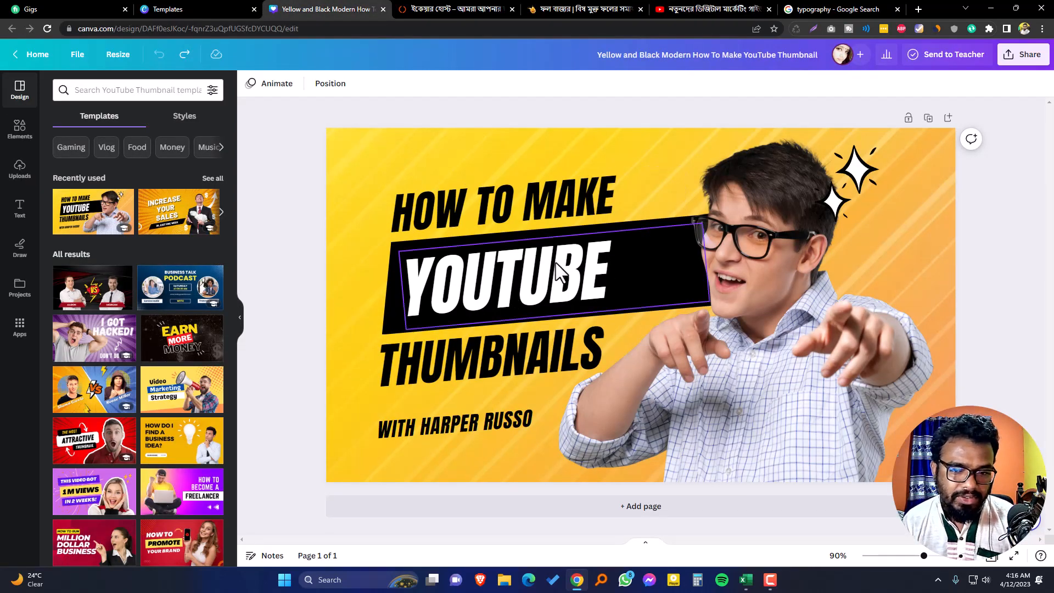
{"action": "double_click", "coordinate": [513, 289]}
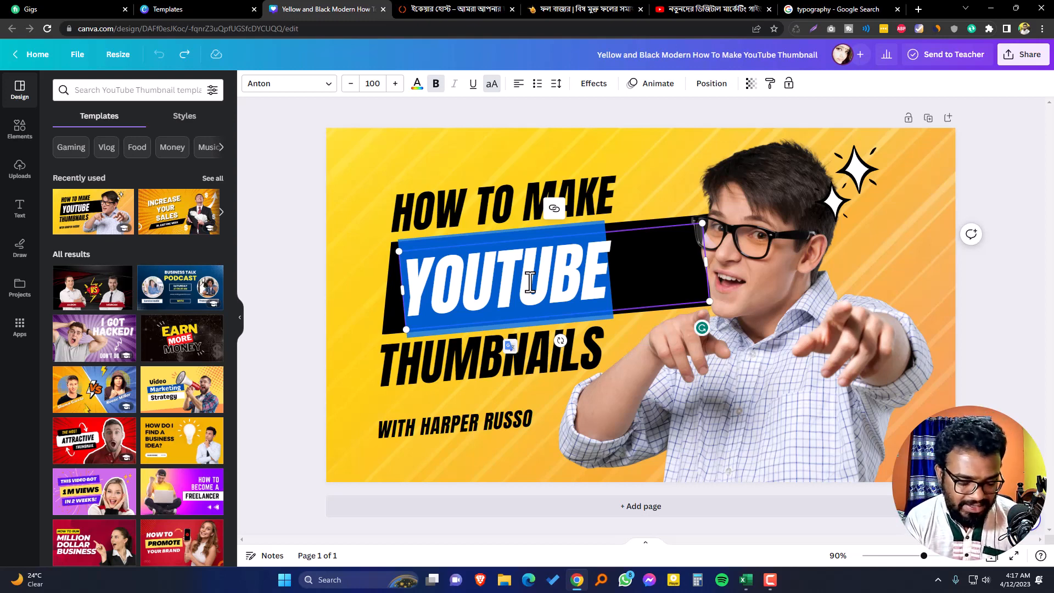
{"action": "key", "text": "BackSpace"}
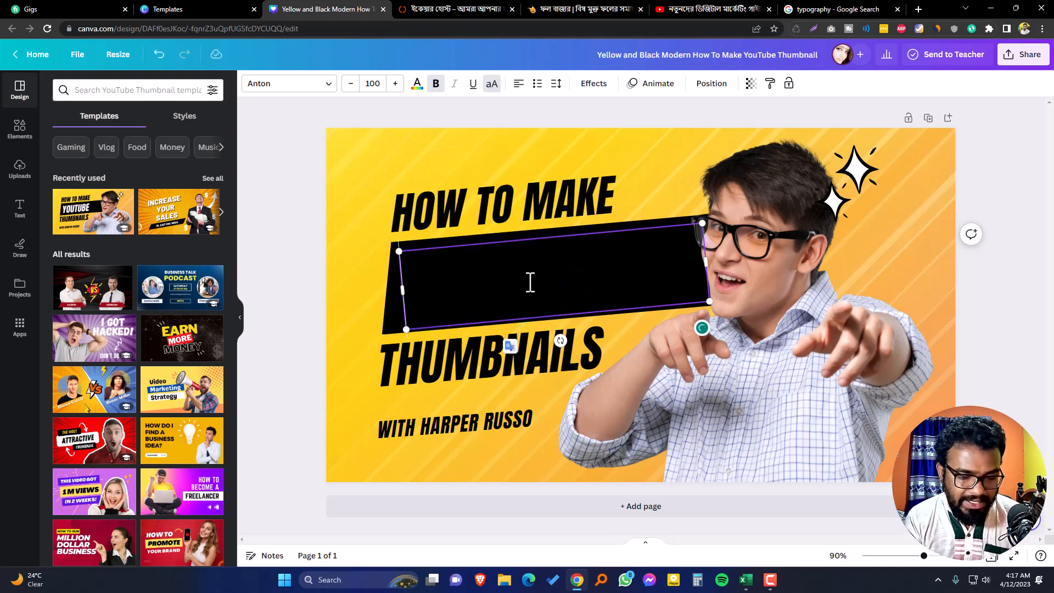
{"action": "type", "text": "ই"}
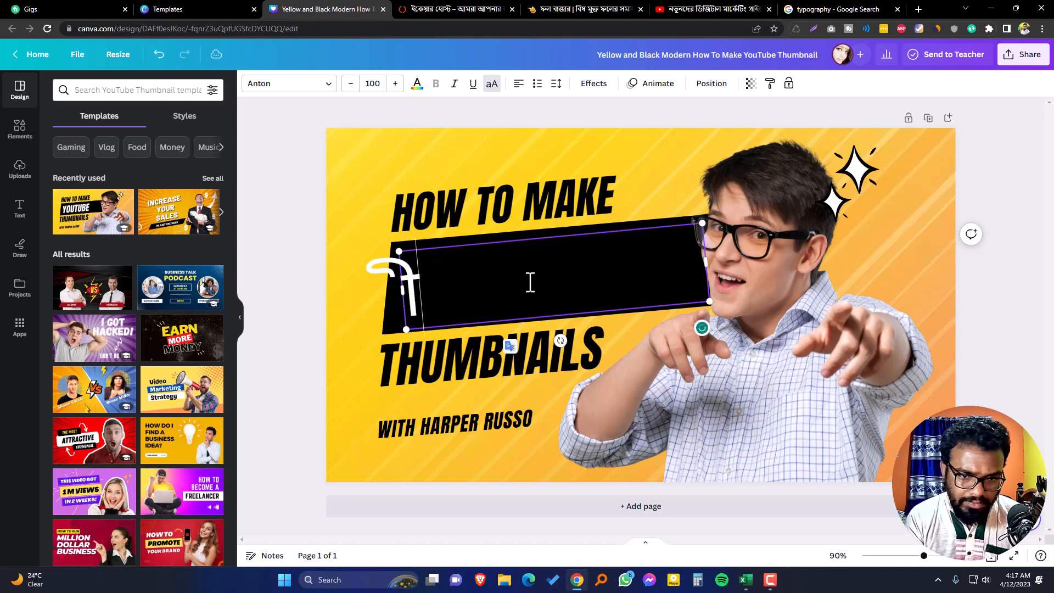
{"action": "key", "text": "BackSpace"}
{"action": "type", "text": "ডিজিটাল"}
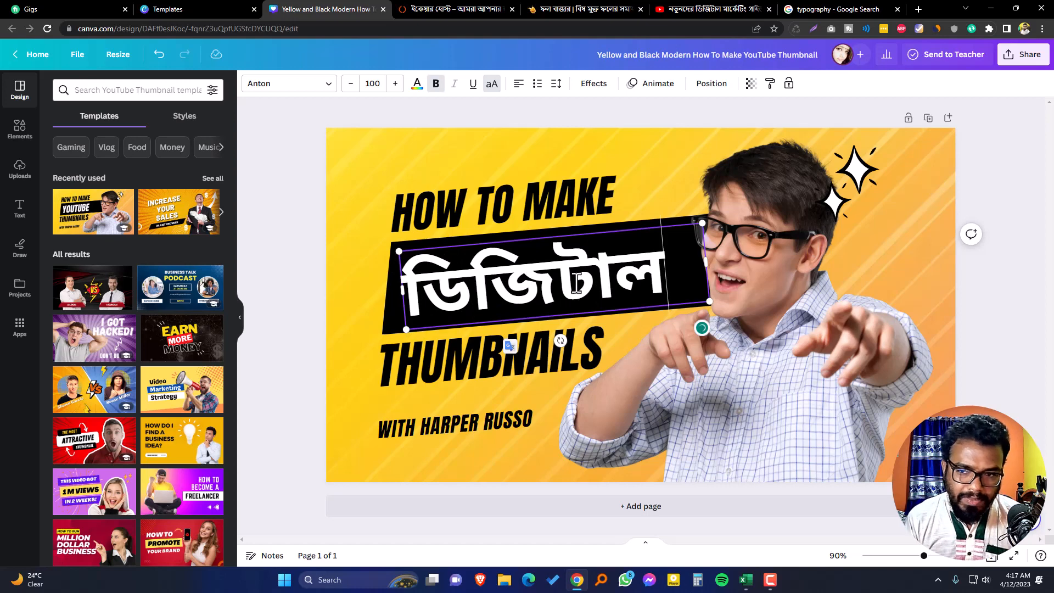
{"action": "left_click_drag", "start_coordinate": [705, 260], "coordinate": [673, 262]}
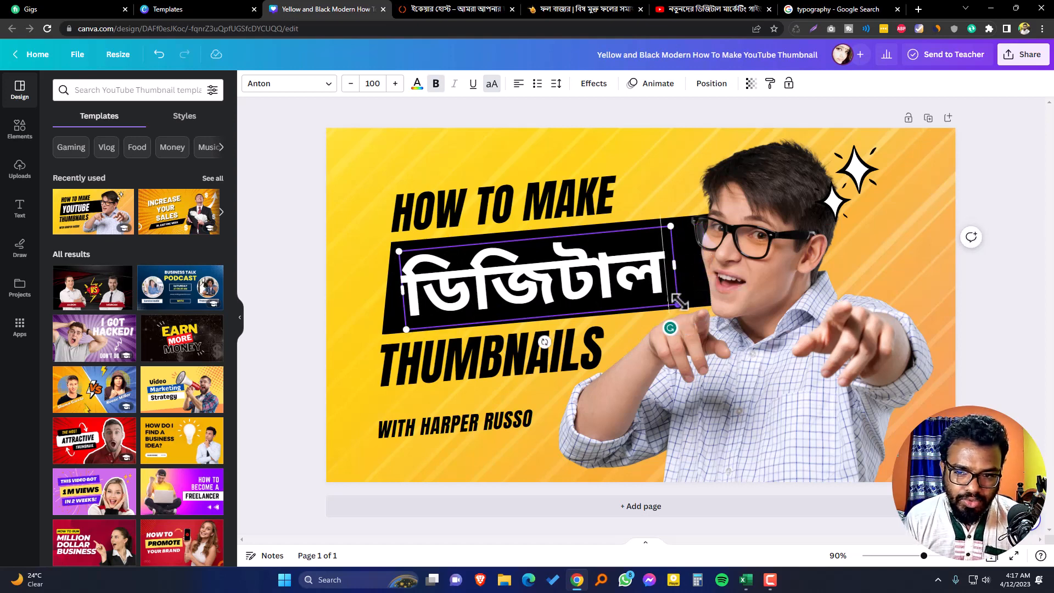
Scale the "ডিজিটাল" text down to font size 72 and duplicate it.
{"action": "left_click_drag", "start_coordinate": [678, 303], "coordinate": [600, 290]}
{"action": "right_click", "coordinate": [548, 271]}
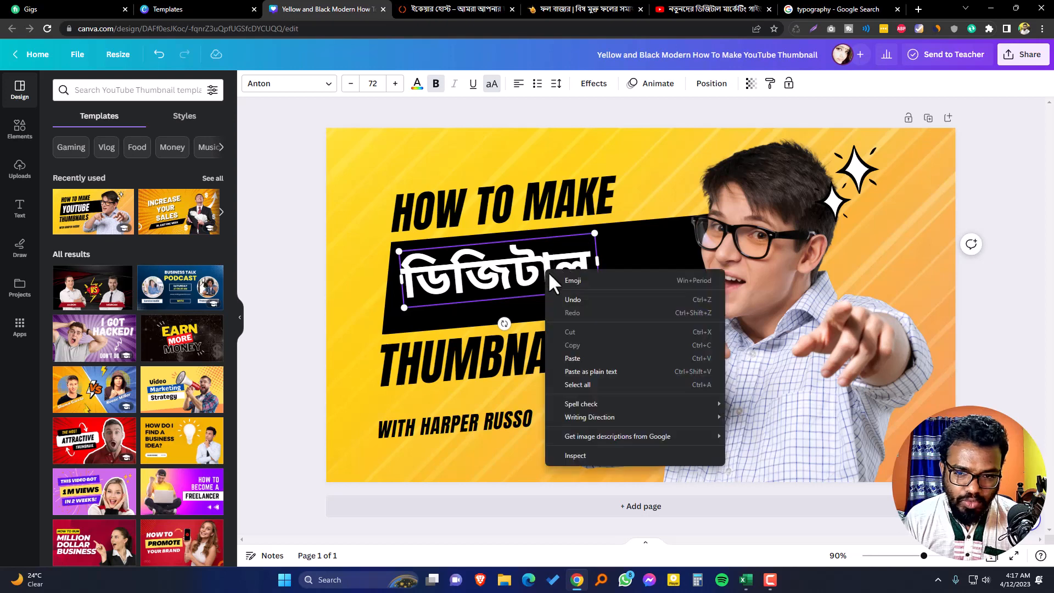
{"action": "left_click", "coordinate": [494, 309]}
{"action": "left_click", "coordinate": [476, 304]}
{"action": "left_click", "coordinate": [516, 280]}
{"action": "right_click", "coordinate": [516, 278]}
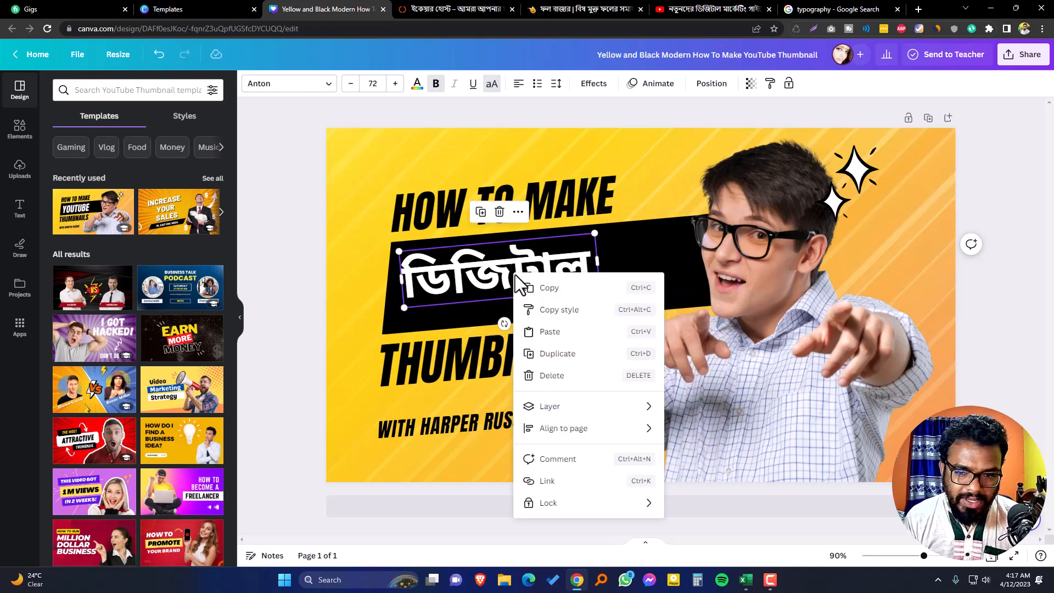
{"action": "left_click", "coordinate": [568, 353]}
Place the copied text below and to the right of "ডিজিটাল" on the black band and change it to "মার্কেটিং".
{"action": "left_click_drag", "start_coordinate": [547, 287], "coordinate": [643, 299]}
{"action": "double_click", "coordinate": [642, 299]}
{"action": "type", "text": "মার্কে"}
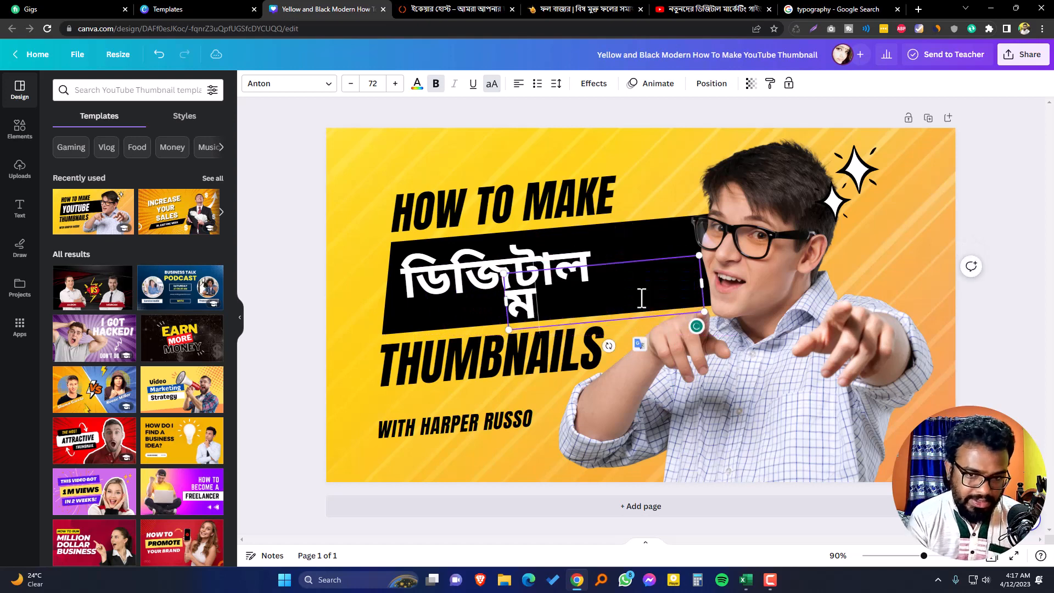
{"action": "type", "text": "টিয়"}
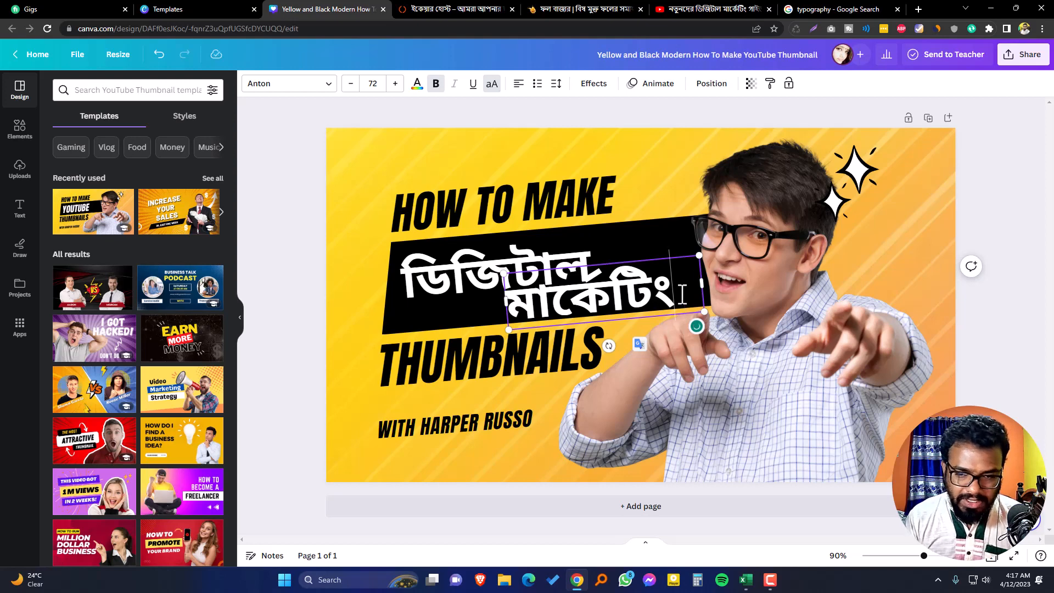
{"action": "left_click_drag", "start_coordinate": [438, 274], "coordinate": [439, 269]}
{"action": "left_click", "coordinate": [597, 297]}
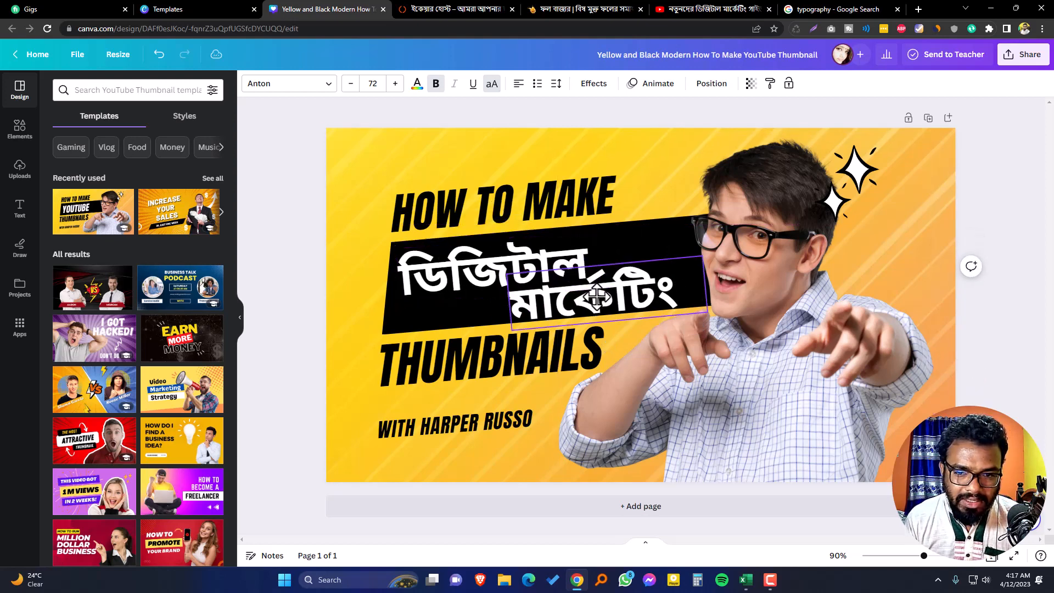
{"action": "mouse_move", "coordinate": [596, 297]}
{"action": "left_mouse_down"}
{"action": "mouse_move", "coordinate": [680, 256]}
{"action": "mouse_move", "coordinate": [606, 291]}
{"action": "left_mouse_up"}
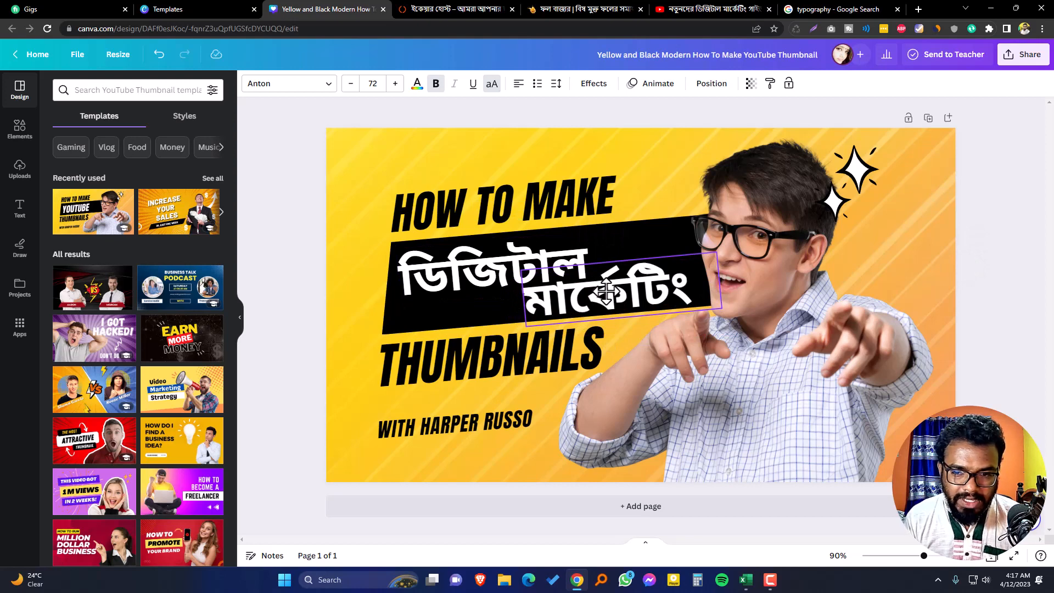
{"action": "left_click", "coordinate": [494, 269]}
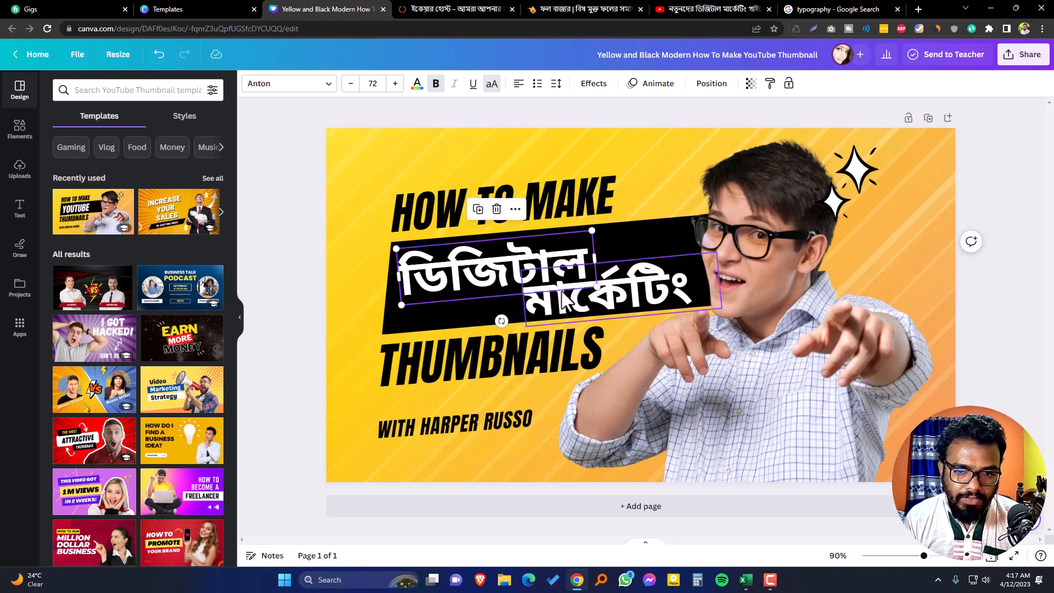
Replace the "HOW TO MAKE" headline with "নতুনদের জন্য".
{"action": "left_click", "coordinate": [420, 206]}
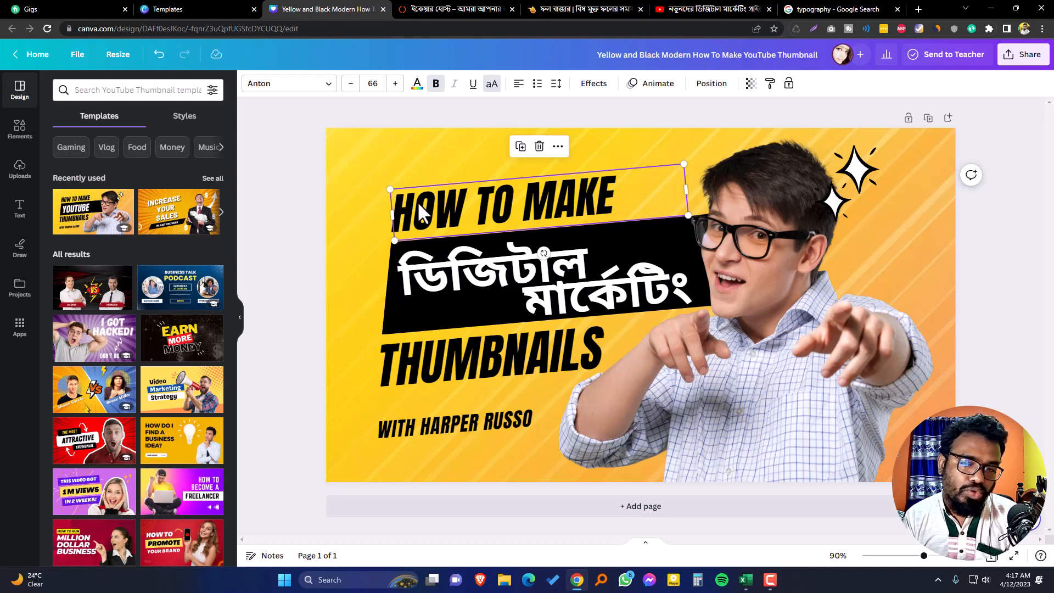
{"action": "double_click", "coordinate": [507, 213]}
{"action": "type", "text": "ন"}
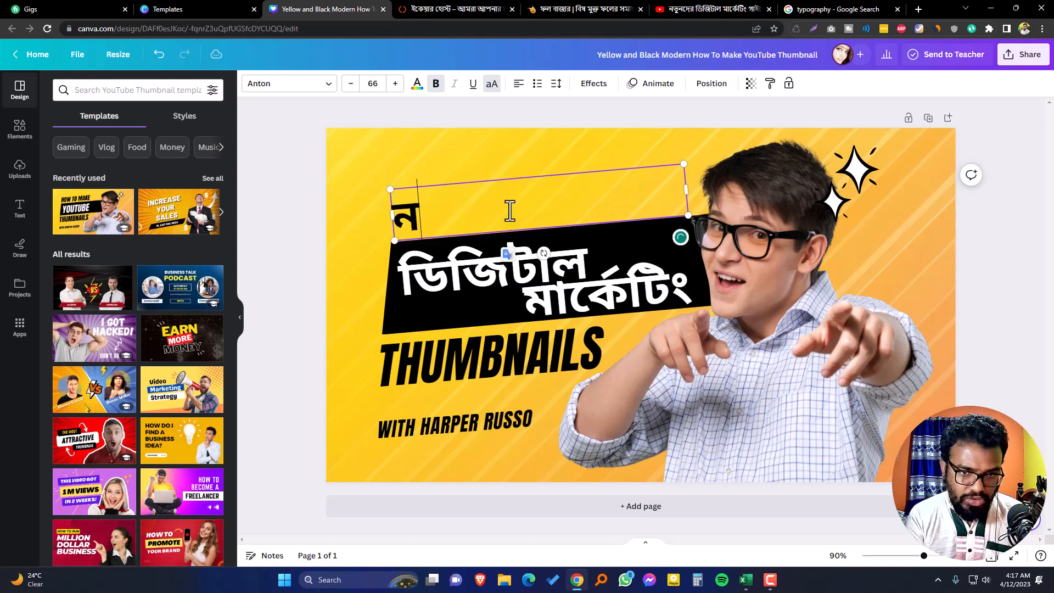
{"action": "type", "text": "তুনদের"}
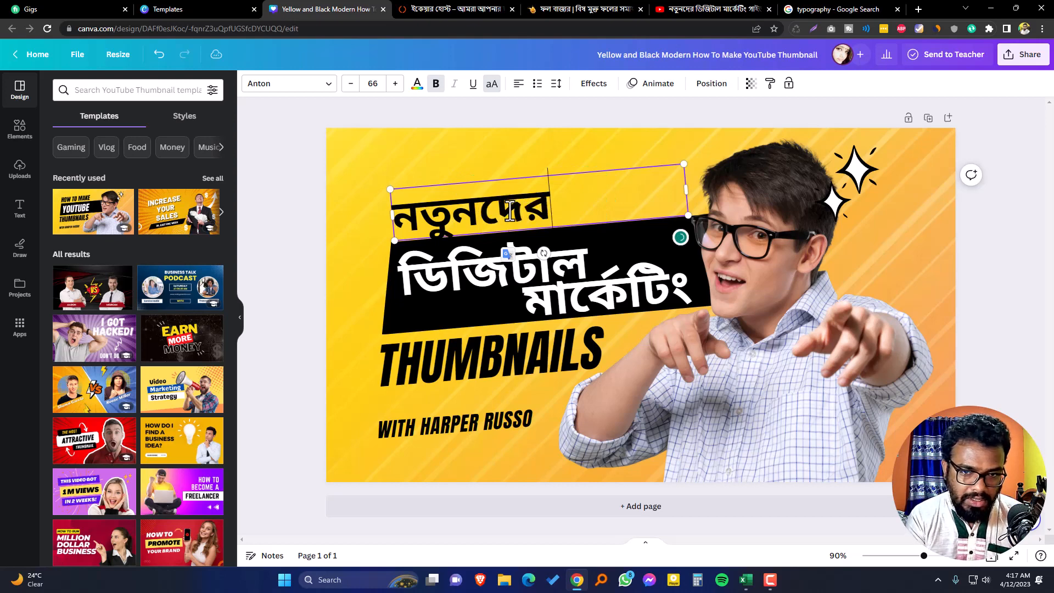
{"action": "type", "text": " জন্য"}
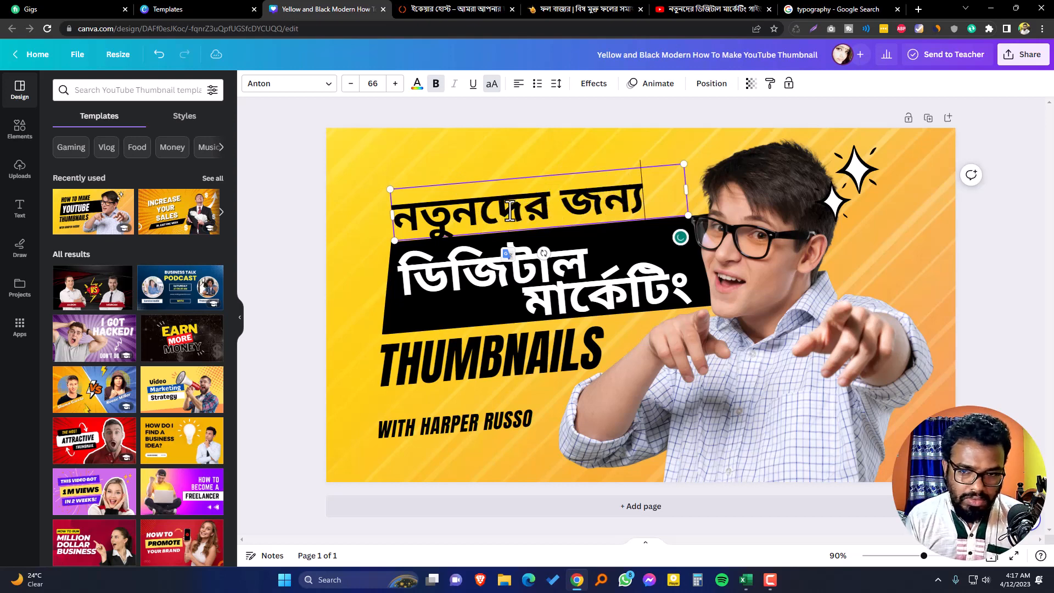
Replace the word "THUMBNAILS" with "গাইডলাইন" and delete the presenter name line beneath it.
{"action": "double_click", "coordinate": [529, 359]}
{"action": "type", "text": "গ"}
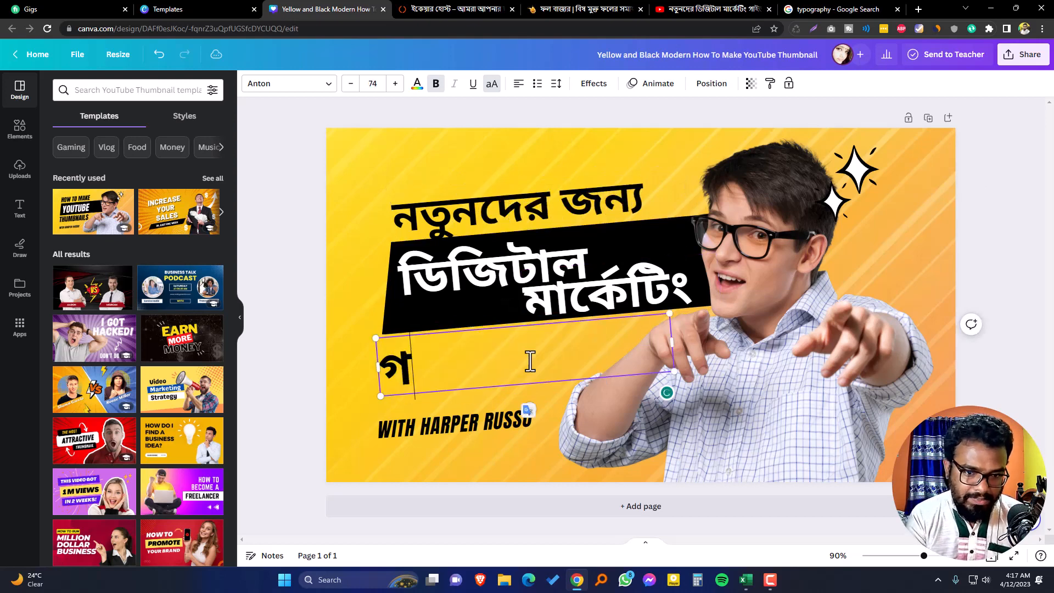
{"action": "type", "text": "াইডলাইন"}
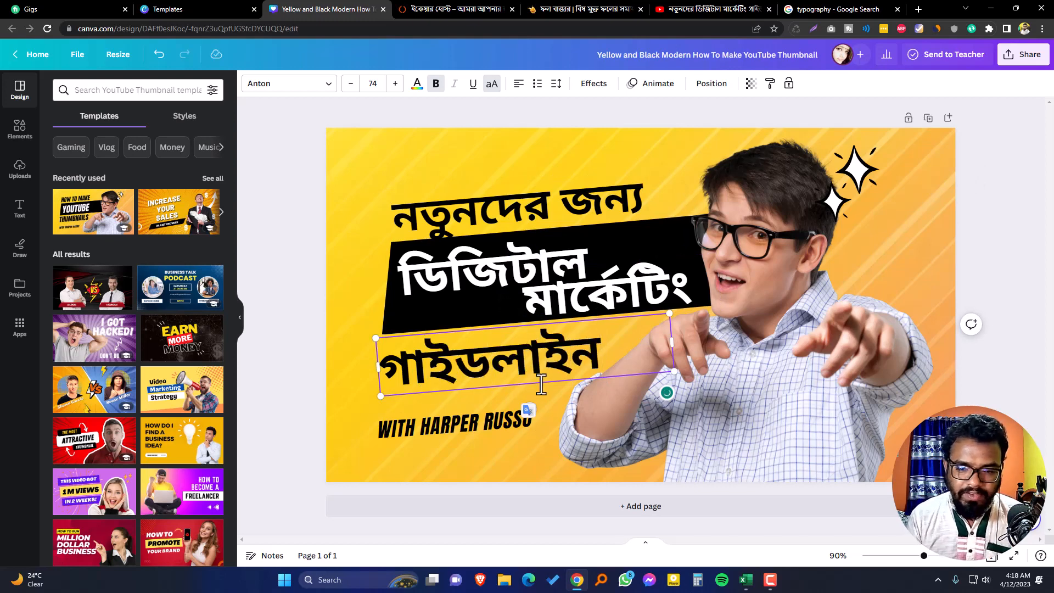
{"action": "left_click", "coordinate": [485, 424]}
{"action": "key", "text": "Delete"}
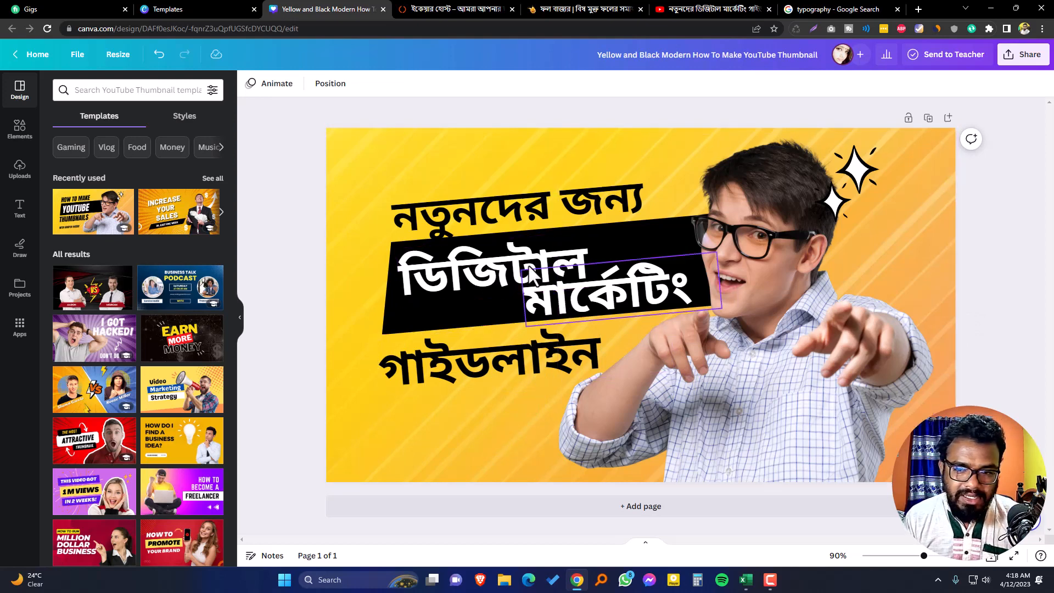
Nudge "মার্কেটিং" slightly, then shrink the black band and move it so it frames only the word "ডিজিটাল".
{"action": "mouse_move", "coordinate": [596, 299]}
{"action": "left_mouse_down"}
{"action": "mouse_move", "coordinate": [475, 305]}
{"action": "mouse_move", "coordinate": [651, 289]}
{"action": "mouse_move", "coordinate": [593, 294]}
{"action": "left_mouse_up"}
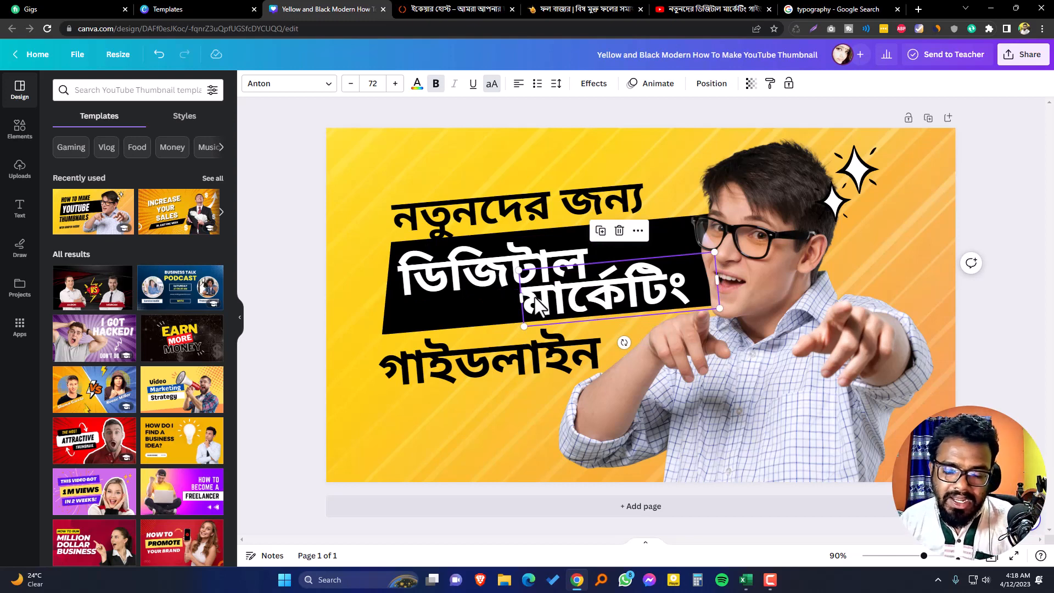
{"action": "left_click", "coordinate": [438, 318]}
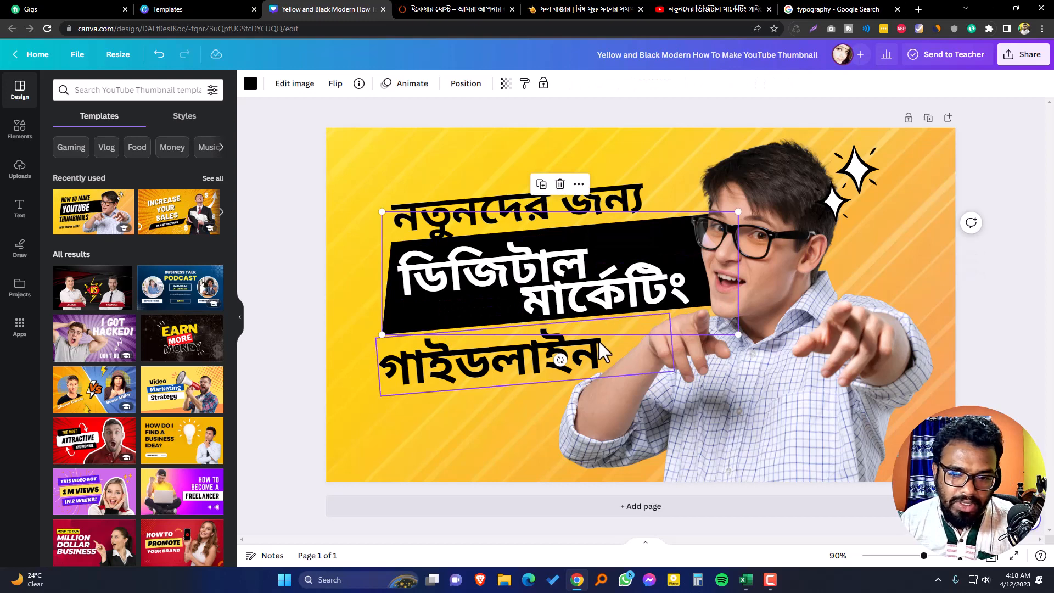
{"action": "left_click_drag", "start_coordinate": [739, 334], "coordinate": [626, 242]}
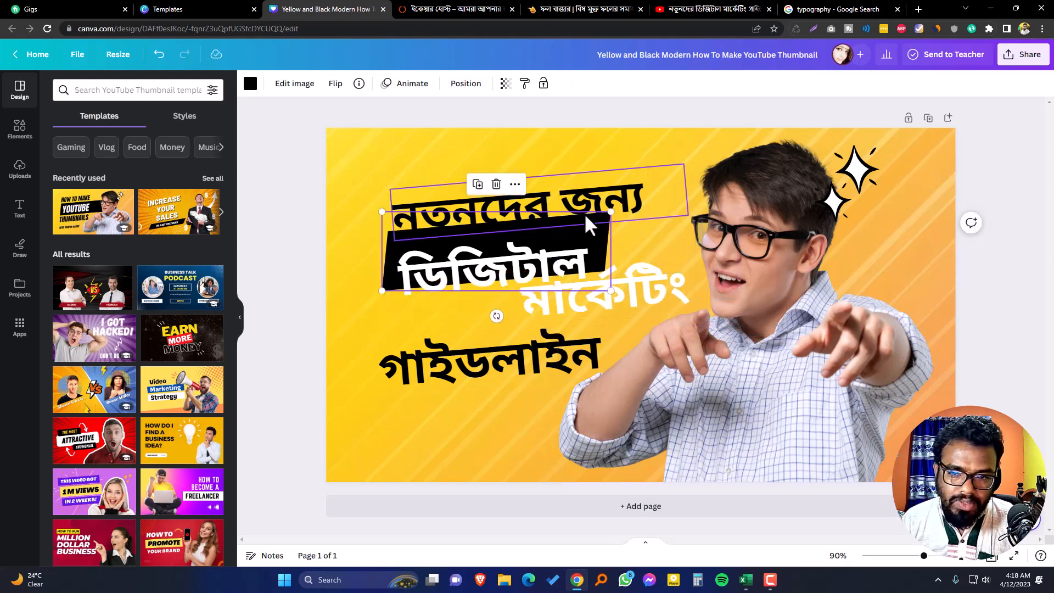
{"action": "left_click_drag", "start_coordinate": [394, 247], "coordinate": [393, 264]}
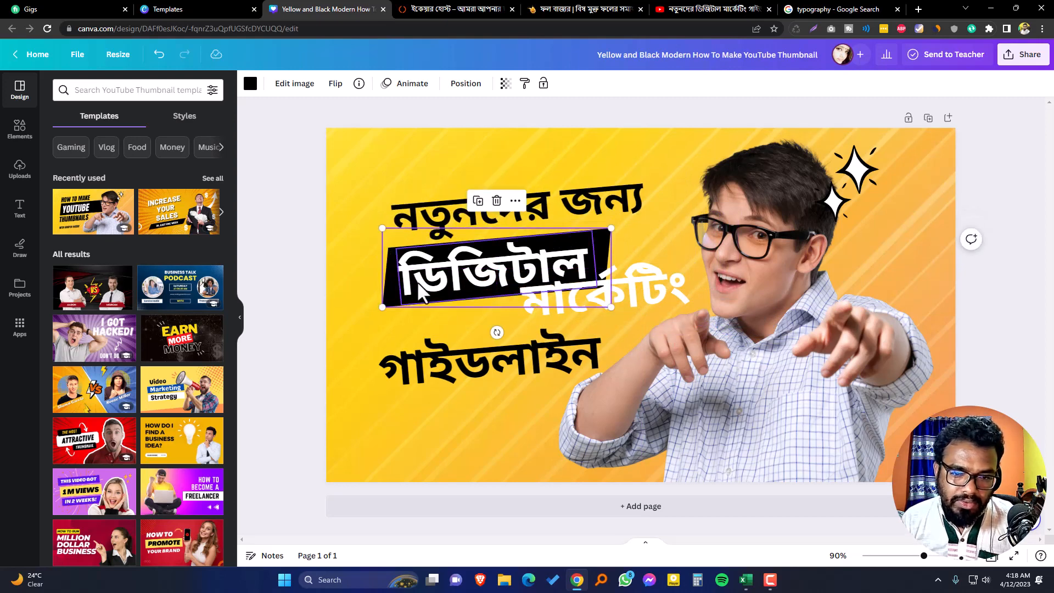
Duplicate the black band, position the copy over "মার্কেটিং" and send it to the back so it sits behind the text.
{"action": "right_click", "coordinate": [386, 296]}
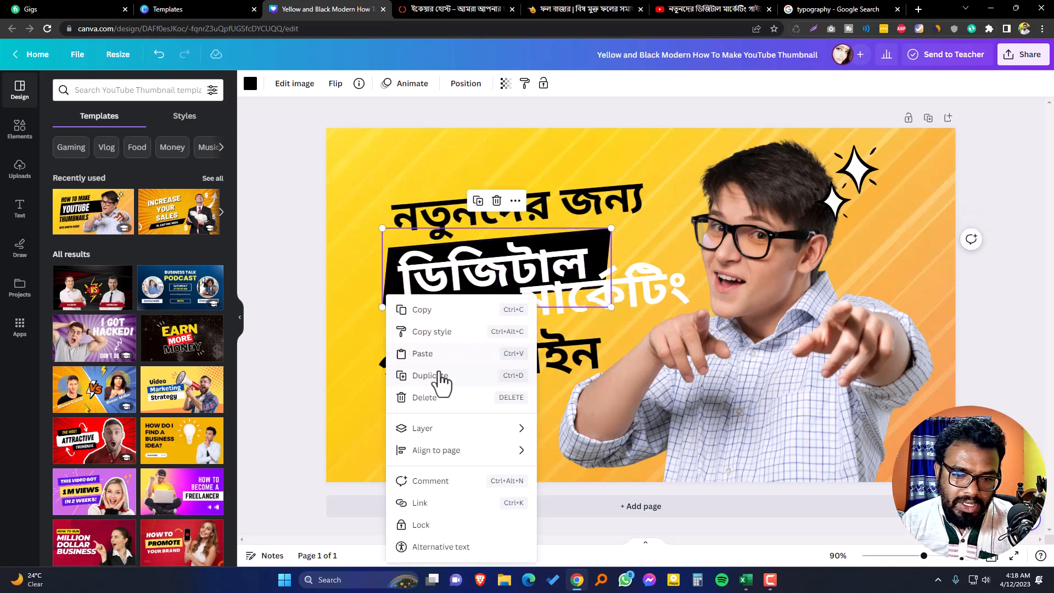
{"action": "left_click", "coordinate": [433, 373]}
{"action": "left_click_drag", "start_coordinate": [444, 297], "coordinate": [546, 304]}
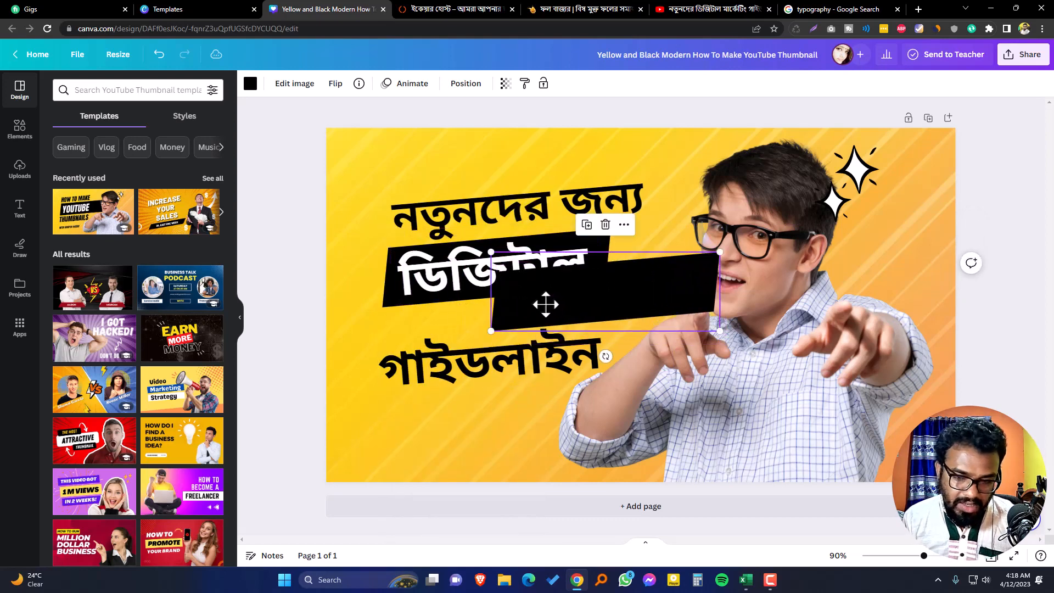
{"action": "right_click", "coordinate": [570, 301]}
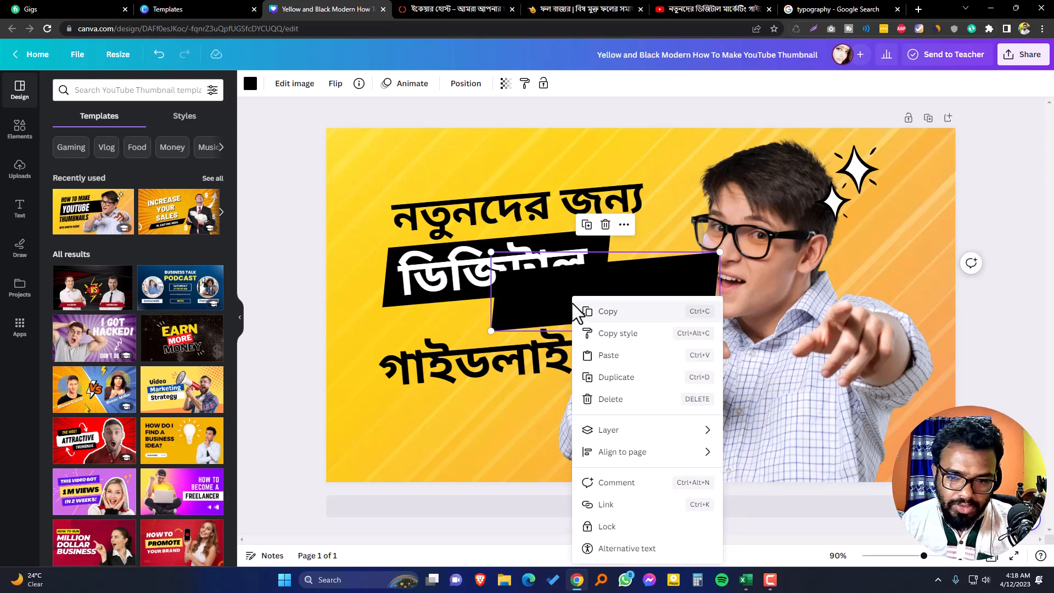
{"action": "mouse_move", "coordinate": [637, 439]}
{"action": "mouse_move", "coordinate": [644, 460]}
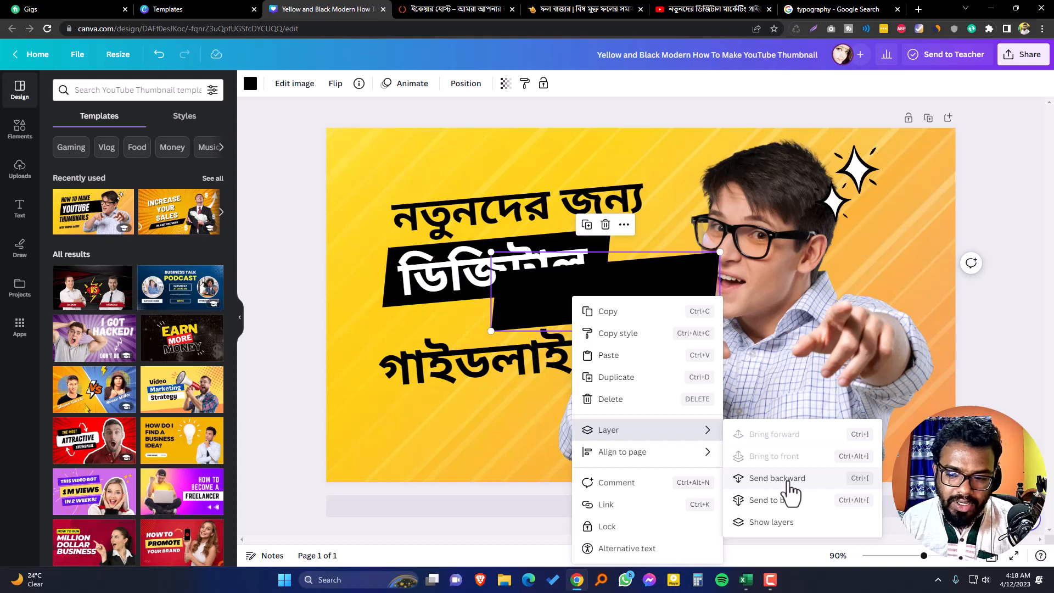
{"action": "left_click", "coordinate": [789, 507]}
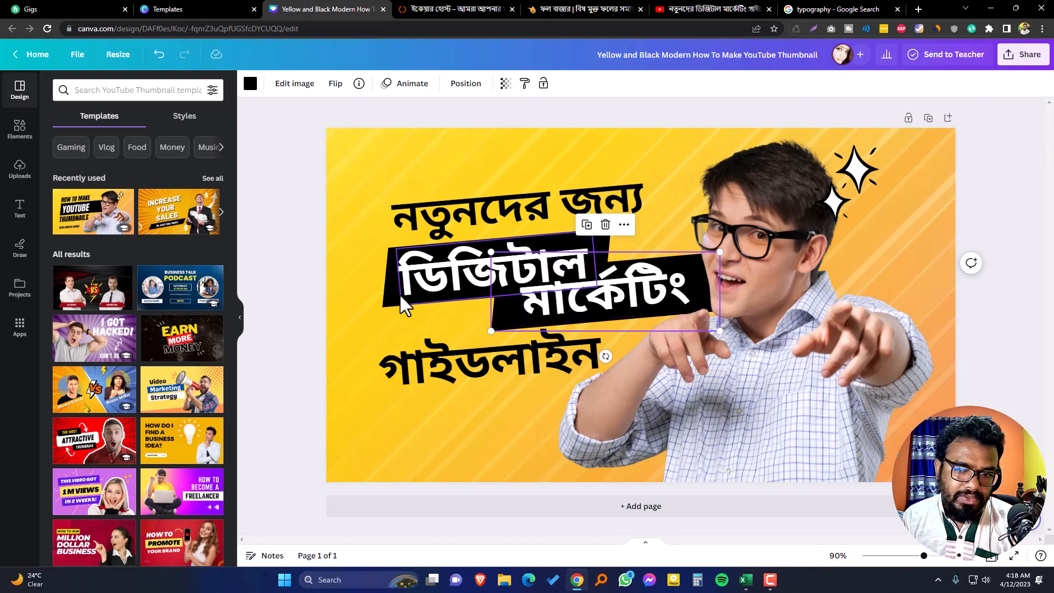
Try several Bangla fonts on "মার্কেটিং" and set both it and "ডিজিটাল" to FN Mahbub Fari Unicode Italic.
{"action": "left_click", "coordinate": [501, 266]}
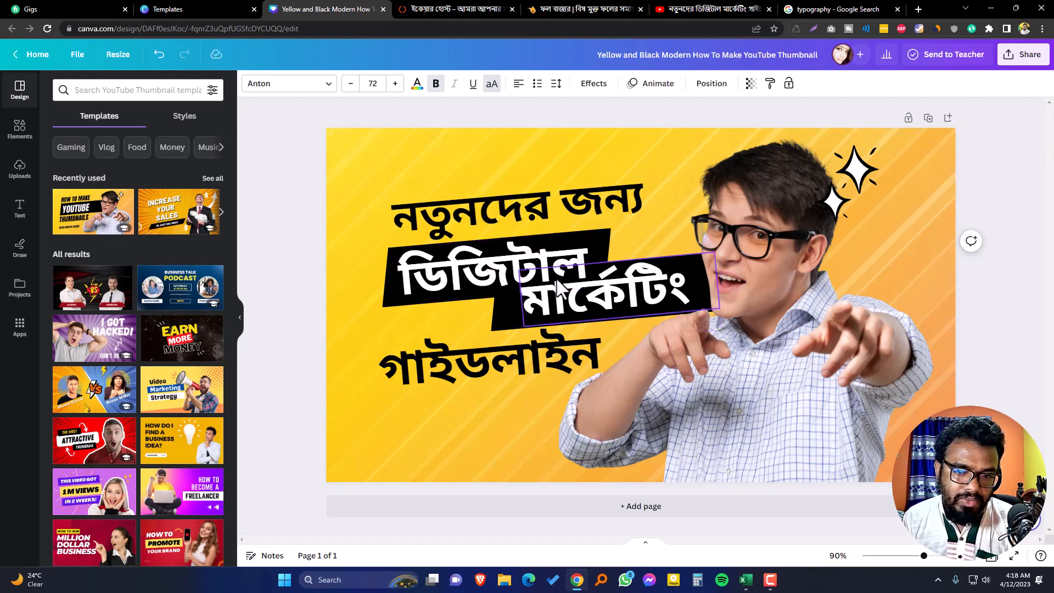
{"action": "left_click", "coordinate": [604, 304]}
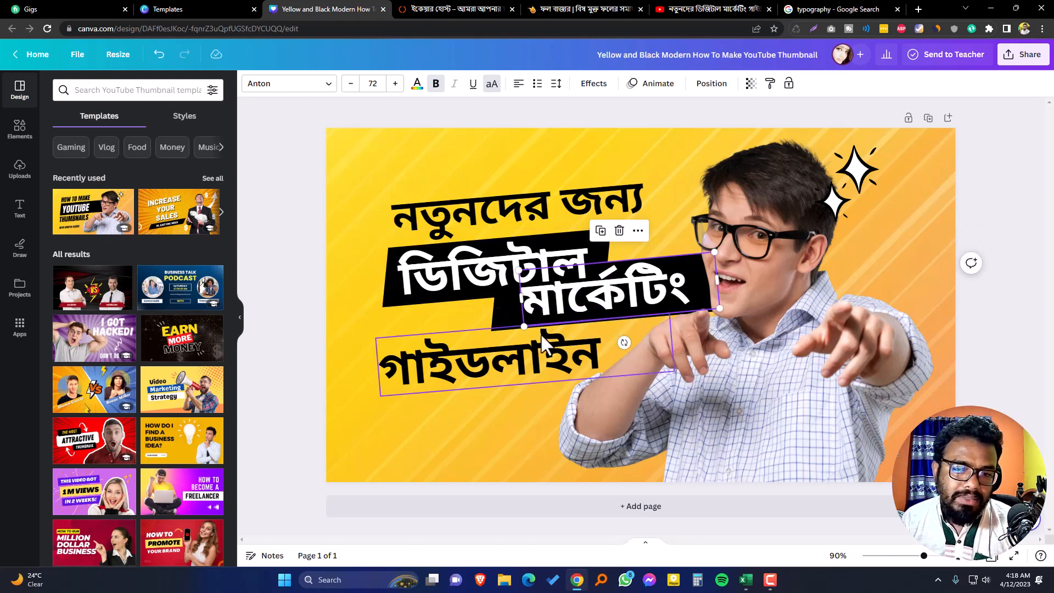
{"action": "left_click", "coordinate": [313, 88]}
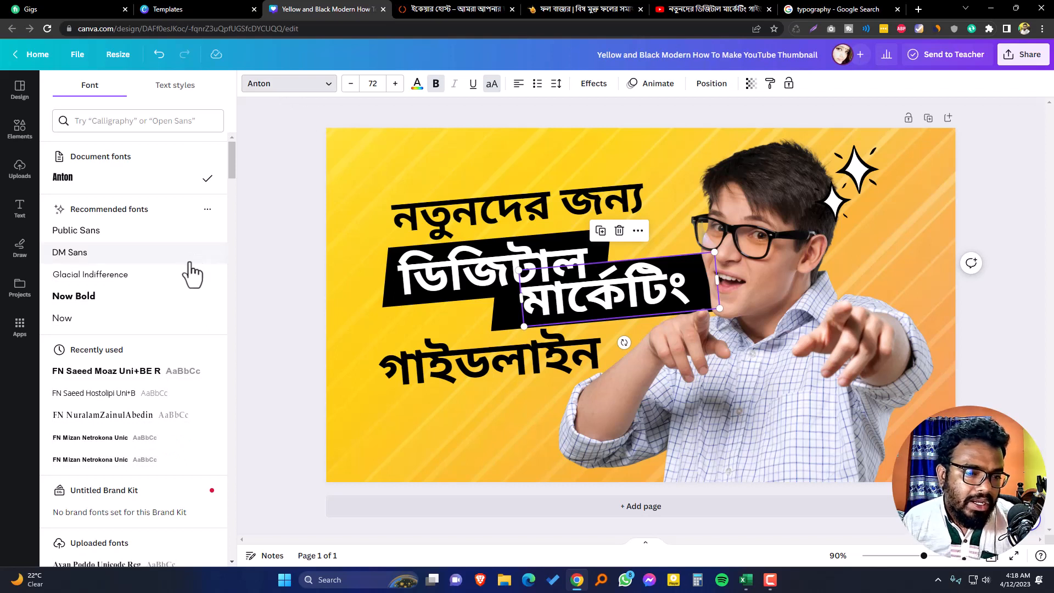
{"action": "scroll", "coordinate": [186, 277], "scroll_direction": "down", "scroll_amount": 3}
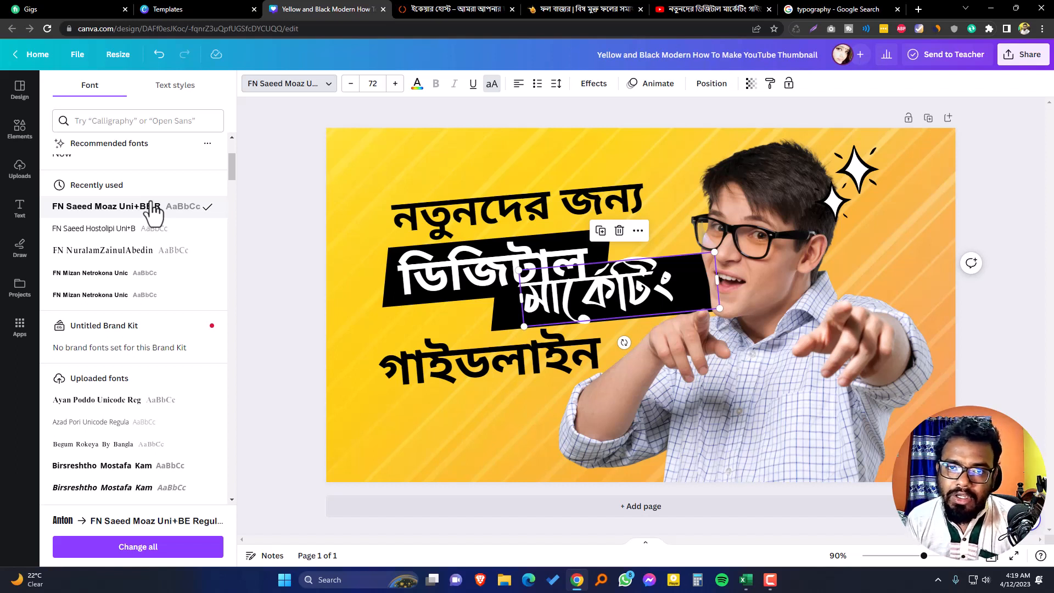
{"action": "left_click", "coordinate": [137, 233]}
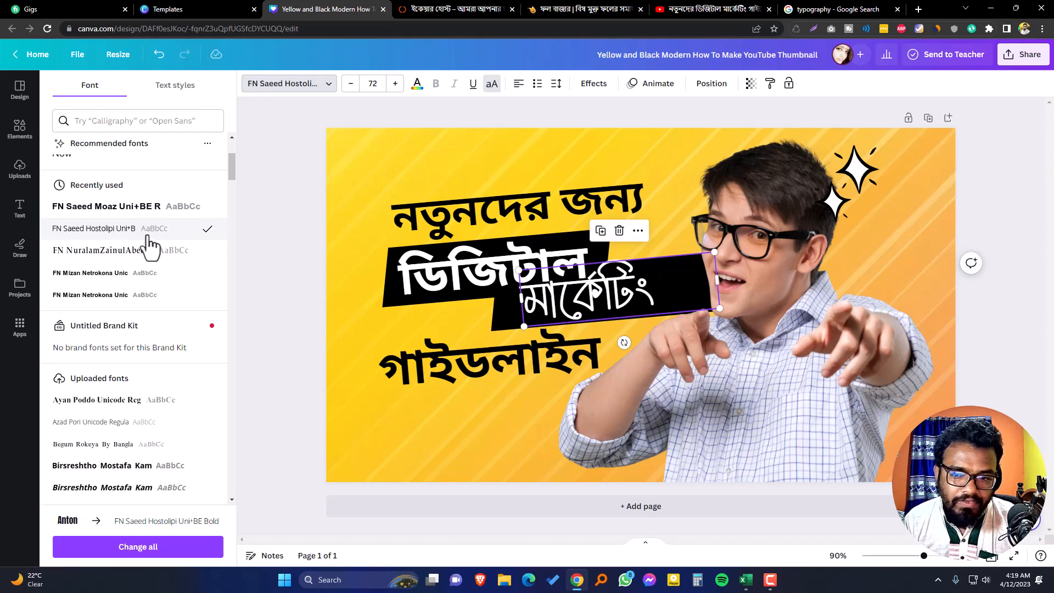
{"action": "left_click", "coordinate": [128, 274]}
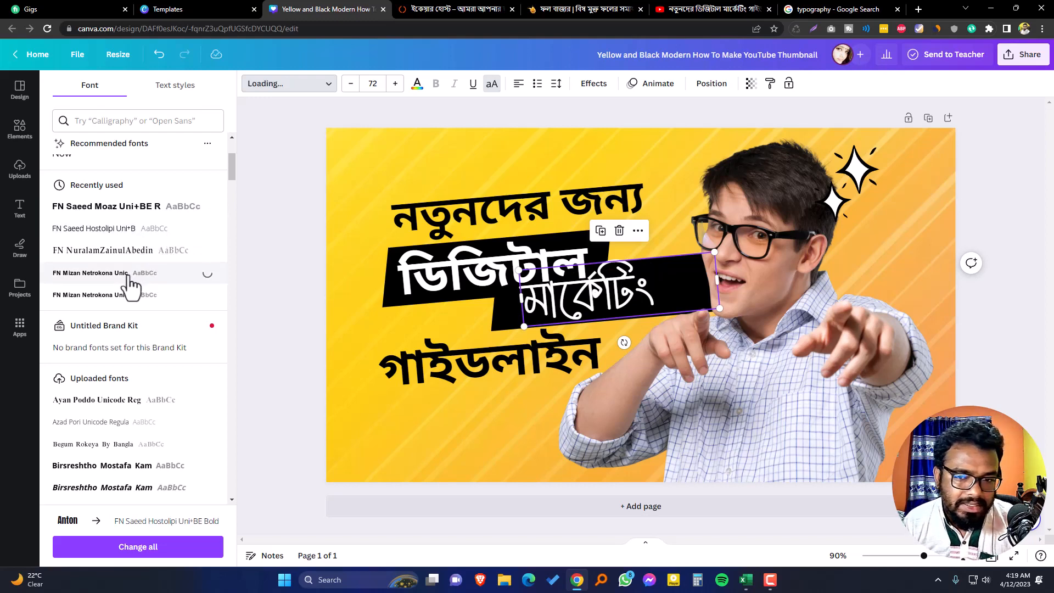
{"action": "left_click", "coordinate": [138, 299]}
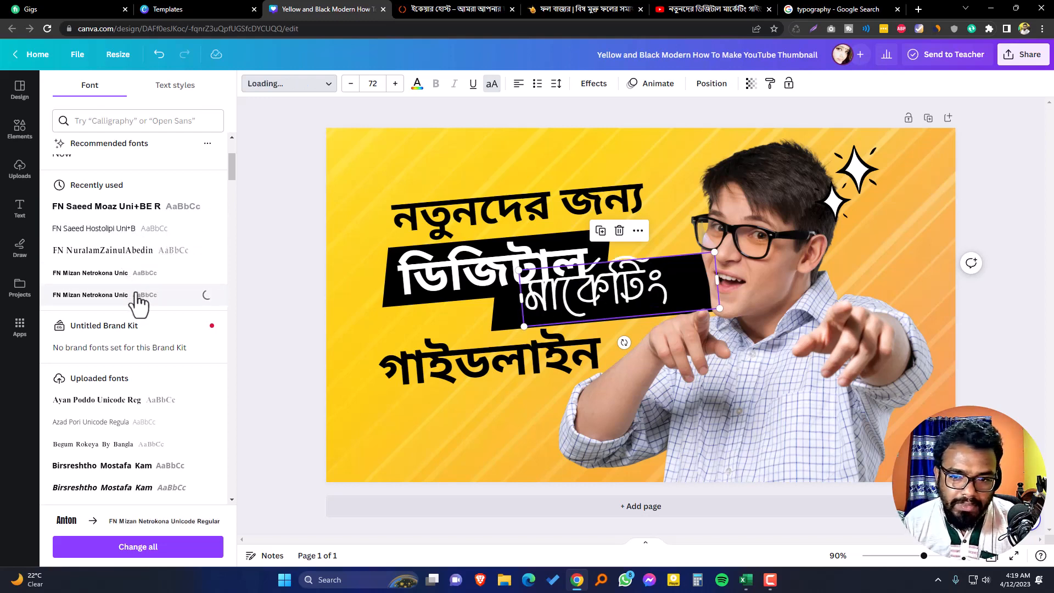
{"action": "scroll", "coordinate": [140, 304], "scroll_direction": "down", "scroll_amount": 8}
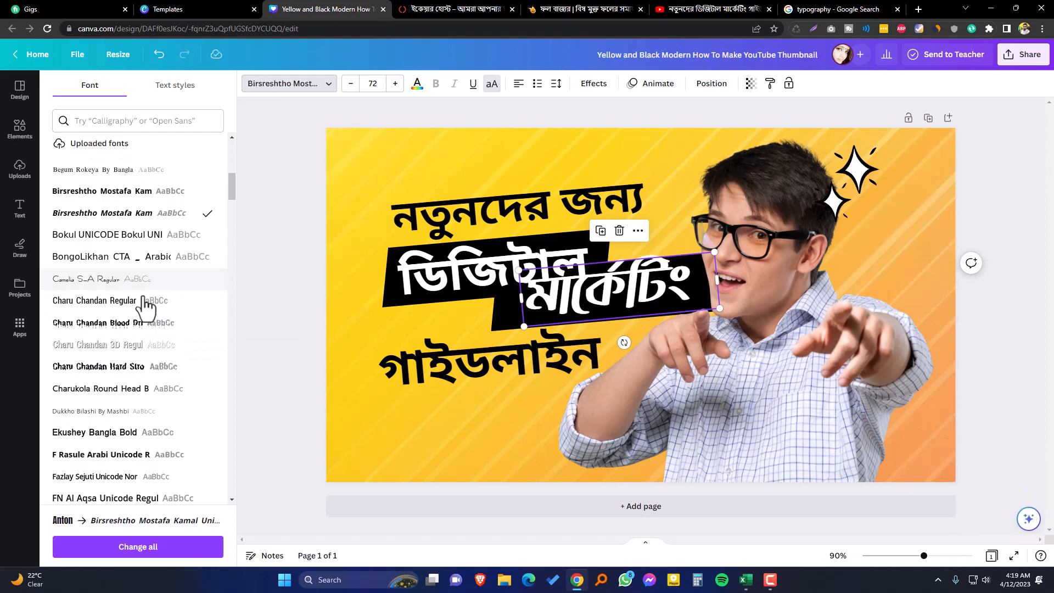
{"action": "scroll", "coordinate": [138, 429], "scroll_direction": "down", "scroll_amount": 2}
{"action": "left_click", "coordinate": [110, 388]}
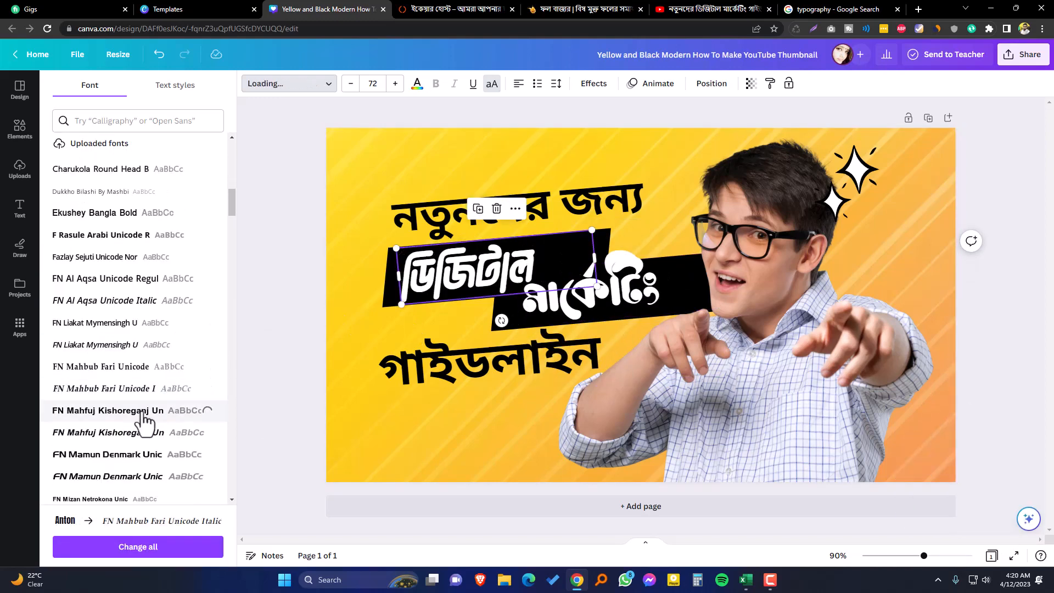
{"action": "left_click", "coordinate": [527, 321]}
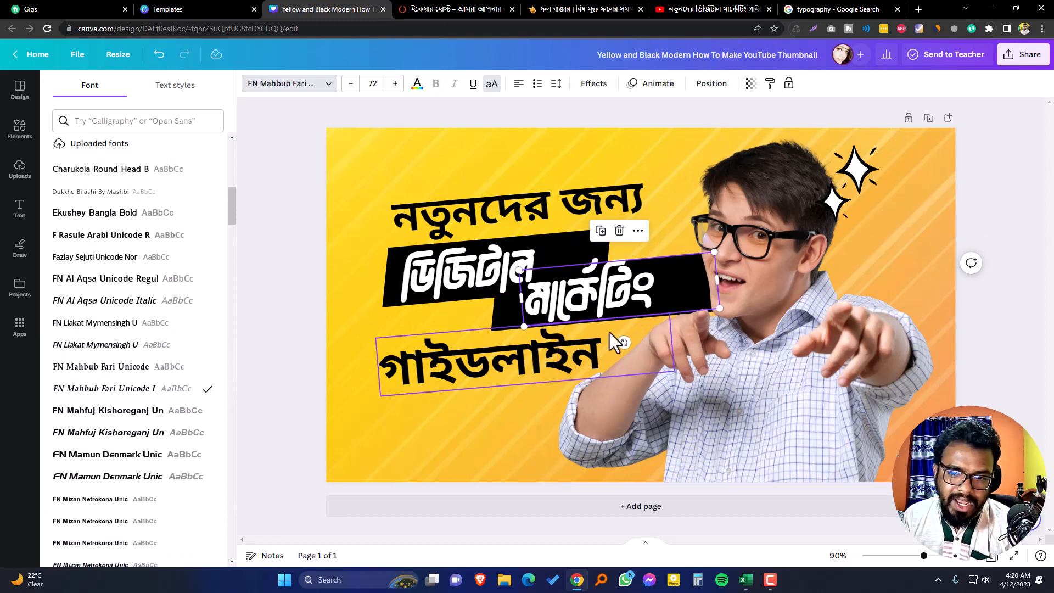
Move the "ডিজিটাল" text to the right within its black band, closer above "মার্কেটিং", and select that band.
{"action": "left_click", "coordinate": [467, 278]}
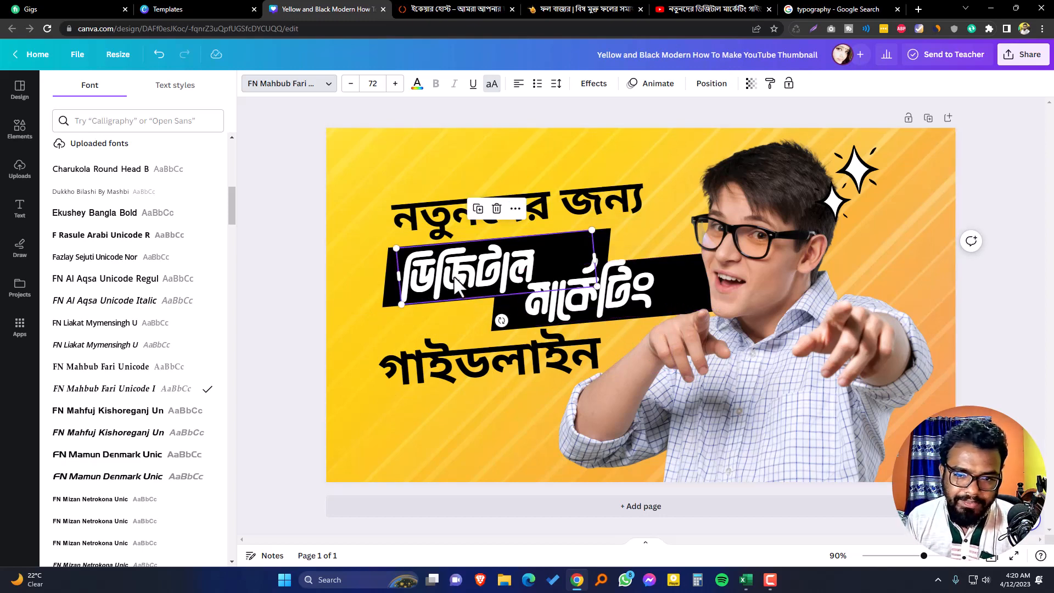
{"action": "left_click_drag", "start_coordinate": [468, 278], "coordinate": [521, 271]}
{"action": "left_click", "coordinate": [450, 290]}
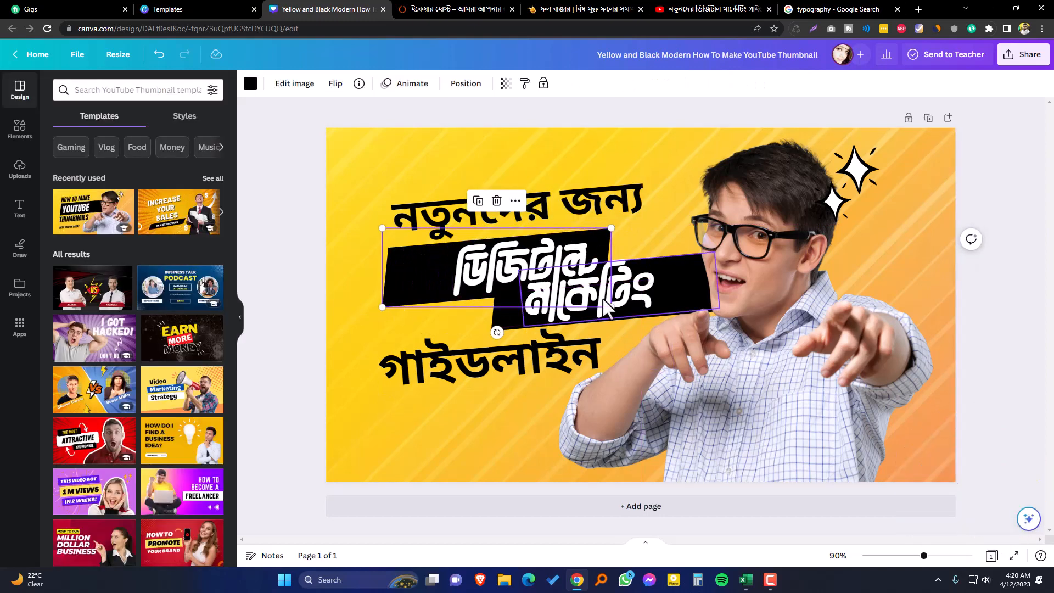
Narrow the black band behind "ডিজিটাল" slightly from its left end.
{"action": "left_click_drag", "start_coordinate": [382, 306], "coordinate": [501, 325]}
Try several uploaded Bangla fonts on "নতুনদের জন্য" and set it to a bold italic FN Shorif Amina Unicode.
{"action": "left_click", "coordinate": [582, 211]}
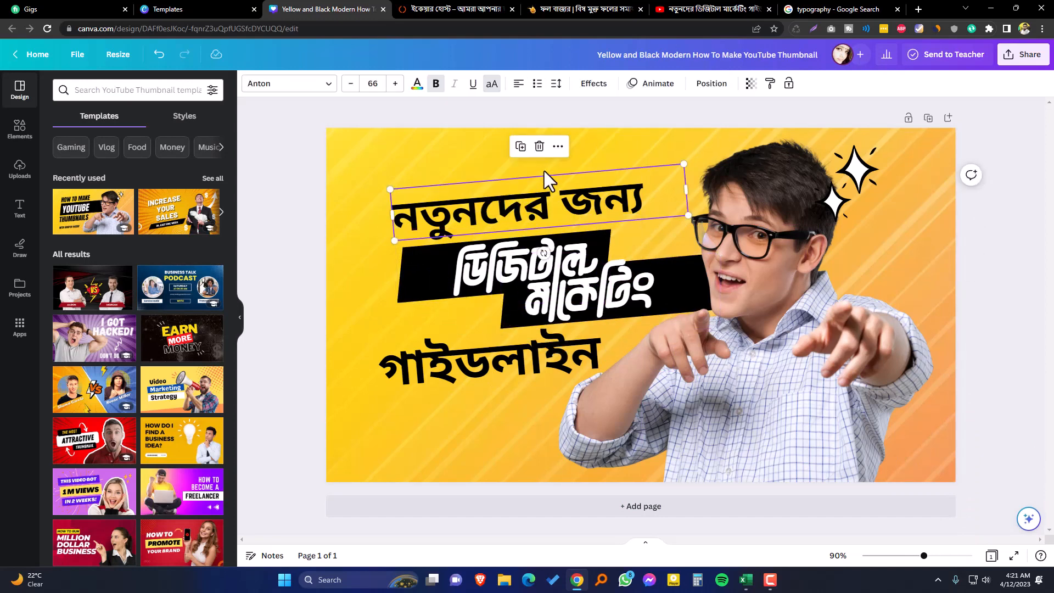
{"action": "left_click", "coordinate": [290, 83]}
{"action": "scroll", "coordinate": [159, 264], "scroll_direction": "down", "scroll_amount": 5}
{"action": "left_click", "coordinate": [159, 234]}
{"action": "scroll", "coordinate": [148, 330], "scroll_direction": "down", "scroll_amount": 6}
{"action": "left_click", "coordinate": [135, 358]}
{"action": "scroll", "coordinate": [137, 360], "scroll_direction": "down", "scroll_amount": 3}
{"action": "left_click", "coordinate": [151, 396]}
{"action": "left_click", "coordinate": [153, 408]}
{"action": "scroll", "coordinate": [143, 340], "scroll_direction": "down", "scroll_amount": 3}
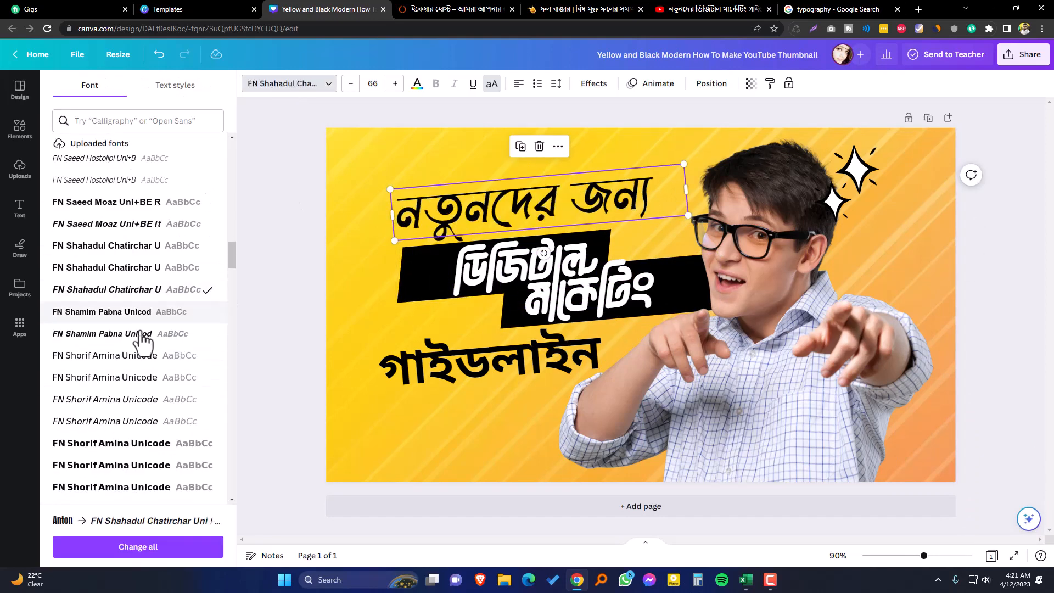
{"action": "left_click", "coordinate": [159, 431]}
{"action": "scroll", "coordinate": [157, 428], "scroll_direction": "down", "scroll_amount": 3}
{"action": "left_click", "coordinate": [153, 443]}
Set the font of "গাইডলাইন" to the italic FN Sohanur Nithila Uni+B.
{"action": "left_click", "coordinate": [138, 547]}
{"action": "scroll", "coordinate": [151, 448], "scroll_direction": "down", "scroll_amount": 2}
{"action": "left_click", "coordinate": [148, 489]}
{"action": "left_click", "coordinate": [147, 510]}
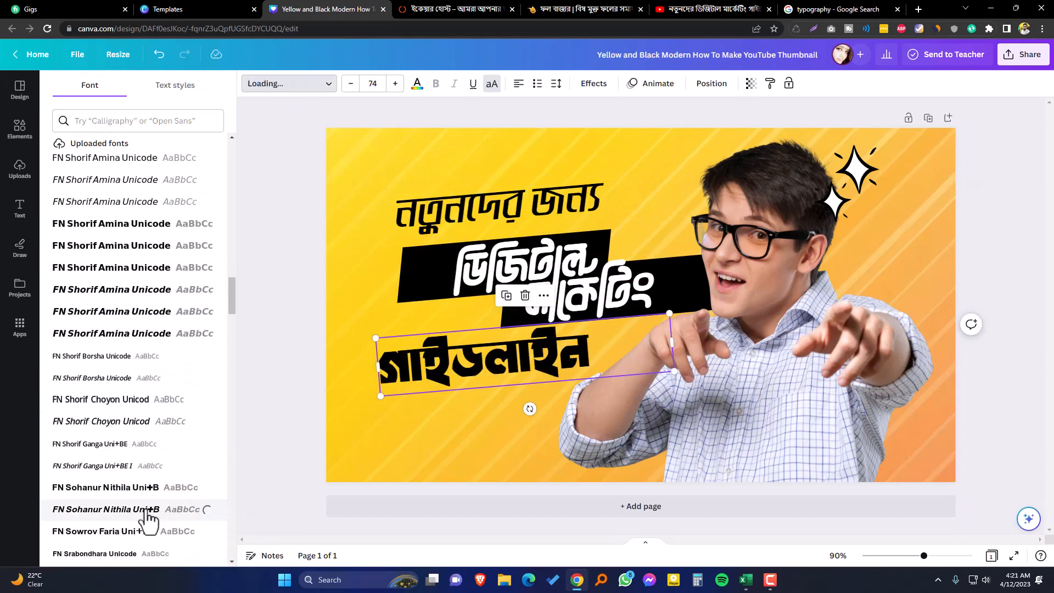
Move "নতুনদের জন্য" left to just above the black bands, and enlarge "গাইডলাইন" below them to size 89.8.
{"action": "left_click", "coordinate": [676, 212]}
{"action": "left_click_drag", "start_coordinate": [676, 212], "coordinate": [700, 220]}
{"action": "left_click_drag", "start_coordinate": [483, 357], "coordinate": [552, 351]}
{"action": "left_click_drag", "start_coordinate": [571, 207], "coordinate": [510, 219]}
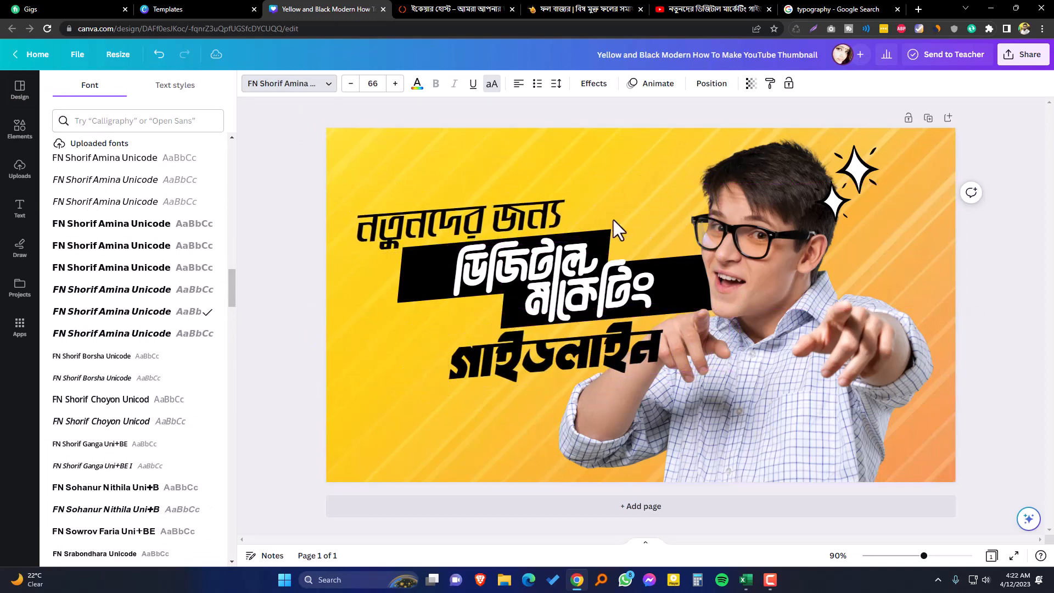
{"action": "left_click_drag", "start_coordinate": [586, 356], "coordinate": [524, 357]}
Colour the "গাইডলাইন" text white and try an Outline effect on it in black.
{"action": "left_click", "coordinate": [417, 82]}
{"action": "left_click", "coordinate": [212, 417]}
{"action": "left_click", "coordinate": [212, 388]}
{"action": "left_click", "coordinate": [598, 86]}
{"action": "left_click", "coordinate": [195, 227]}
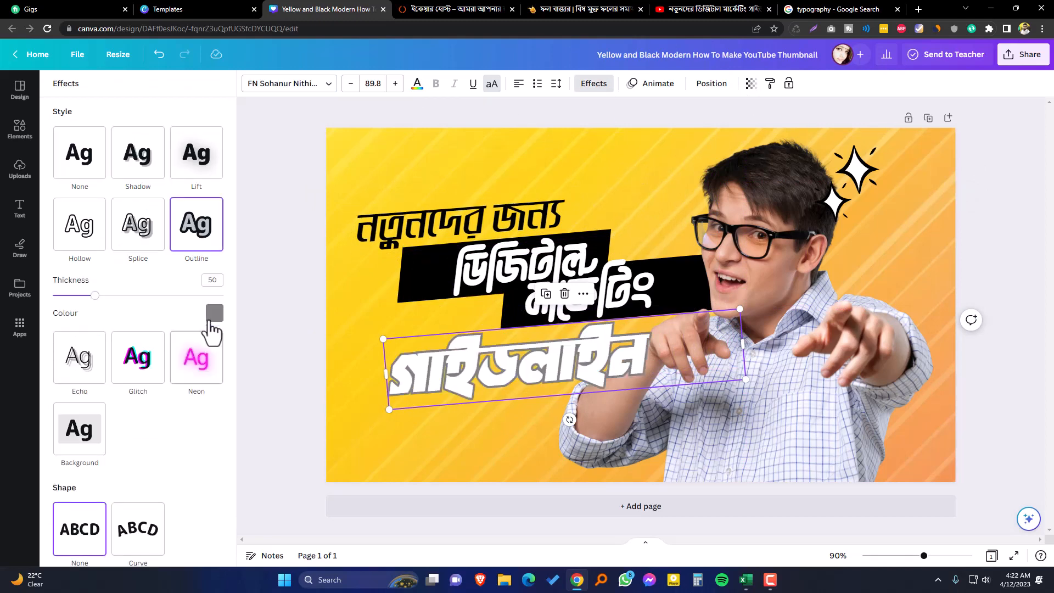
{"action": "left_click", "coordinate": [213, 314]}
{"action": "left_click", "coordinate": [89, 372]}
Switch the "গাইডলাইন" effect to Splice, try several effect colours including purple, and set it to orange.
{"action": "left_click", "coordinate": [144, 237]}
{"action": "left_click", "coordinate": [205, 368]}
{"action": "left_click", "coordinate": [168, 292]}
{"action": "left_click", "coordinate": [114, 293]}
{"action": "left_click", "coordinate": [144, 313]}
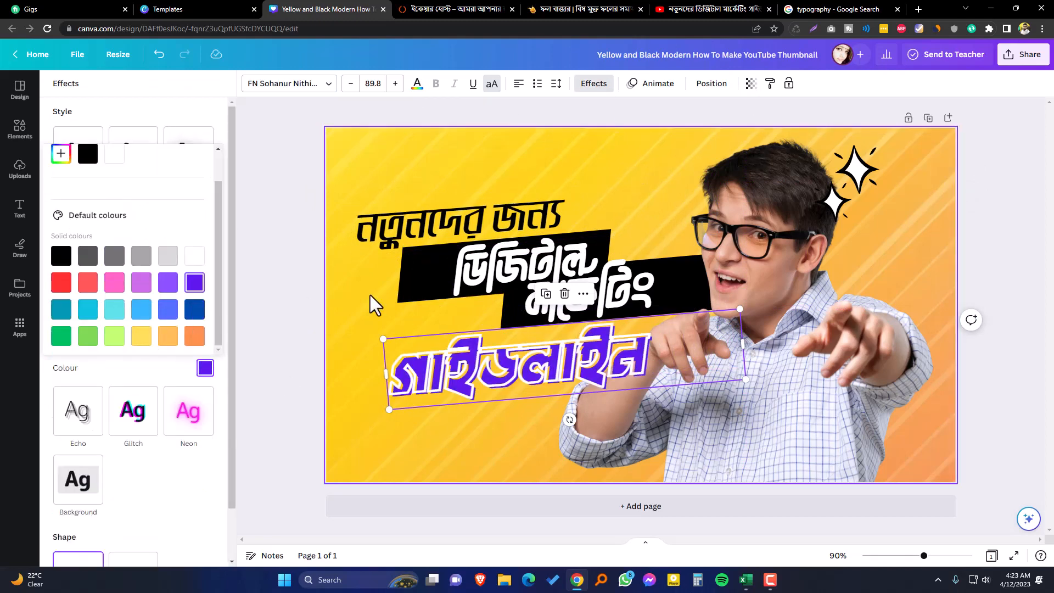
{"action": "left_click", "coordinate": [195, 331]}
Apply a white Outline effect to the "নতুনদের জন্য" text.
{"action": "left_click", "coordinate": [146, 376]}
{"action": "key", "text": "Tab"}
{"action": "left_click", "coordinate": [215, 312]}
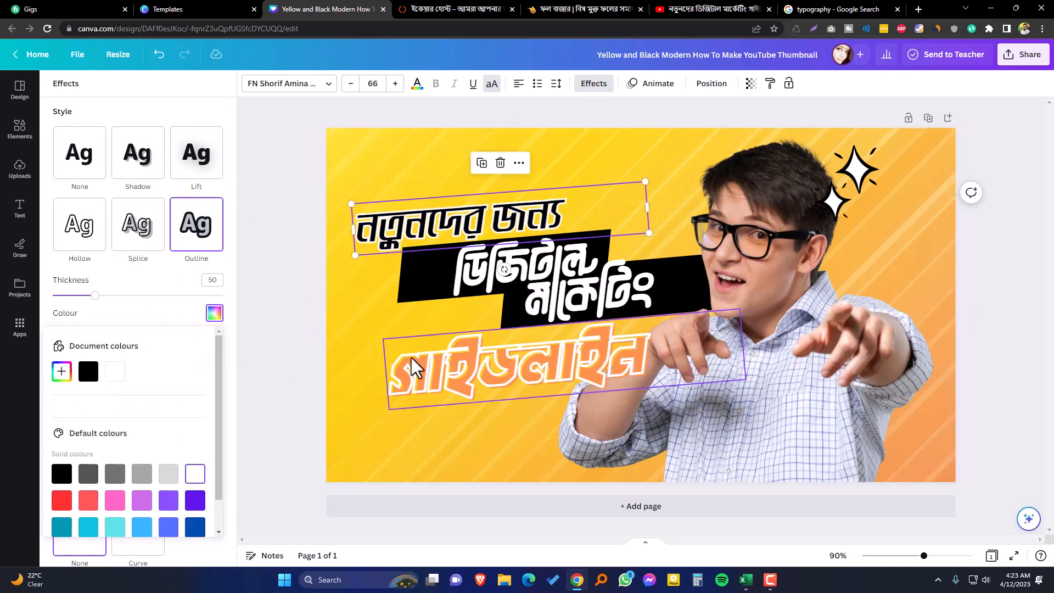
{"action": "left_click", "coordinate": [362, 439]}
Raise "গাইডলাইন" closer beneath the black bands and bring the man's photo in front of the text.
{"action": "left_click", "coordinate": [554, 329]}
{"action": "right_click", "coordinate": [563, 321]}
{"action": "key", "text": "Escape"}
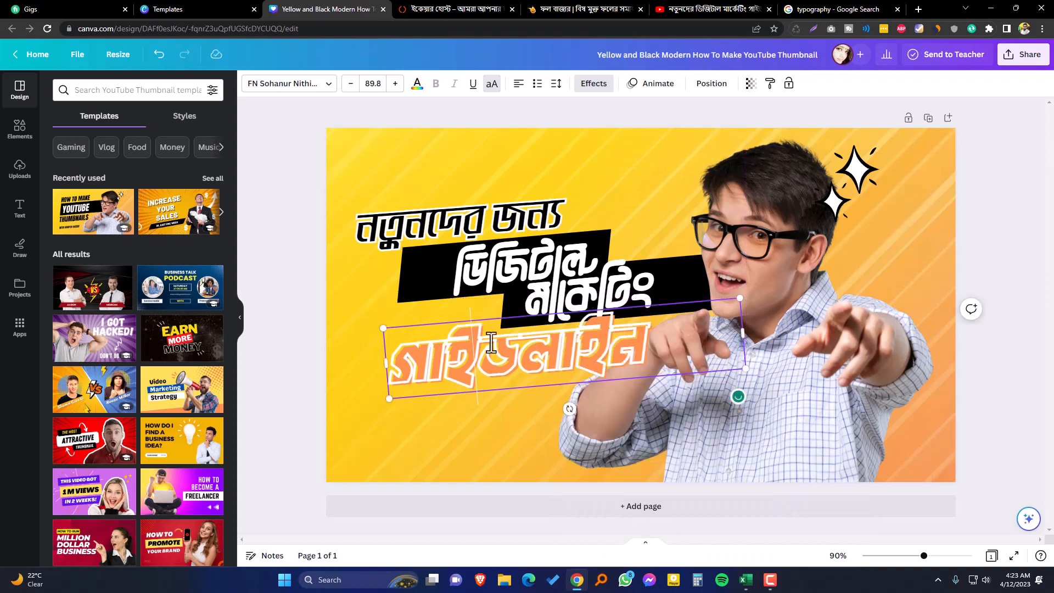
{"action": "left_click", "coordinate": [766, 384]}
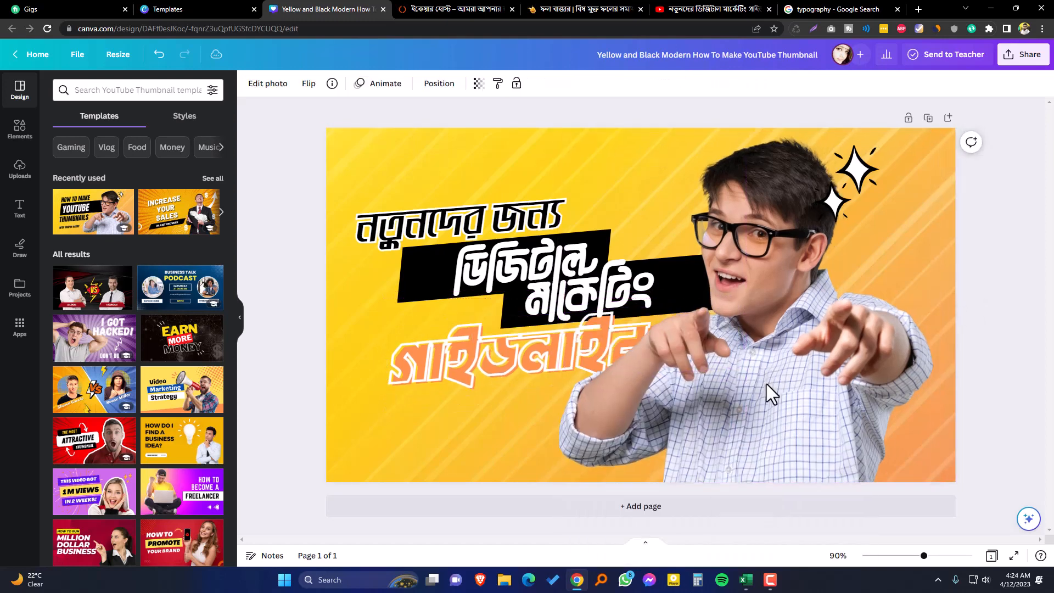
{"action": "left_click", "coordinate": [286, 431]}
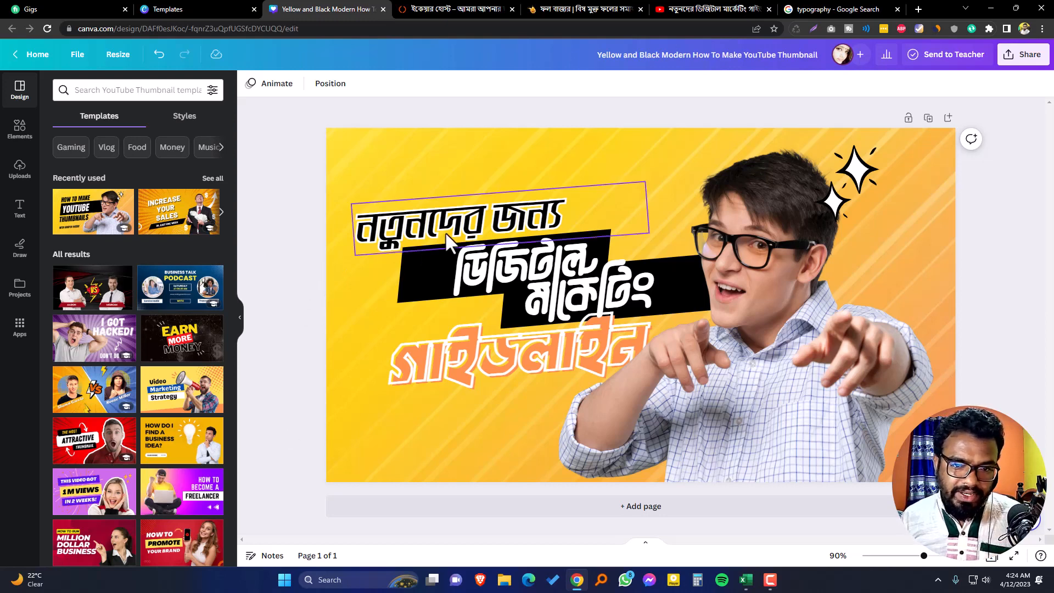
Enlarge "ডিজিটাল" and "মার্কেটিং" together with their black bands toward the left, and reposition "নতুনদের জন্য" just above them.
{"action": "left_click_drag", "start_coordinate": [446, 232], "coordinate": [441, 189]}
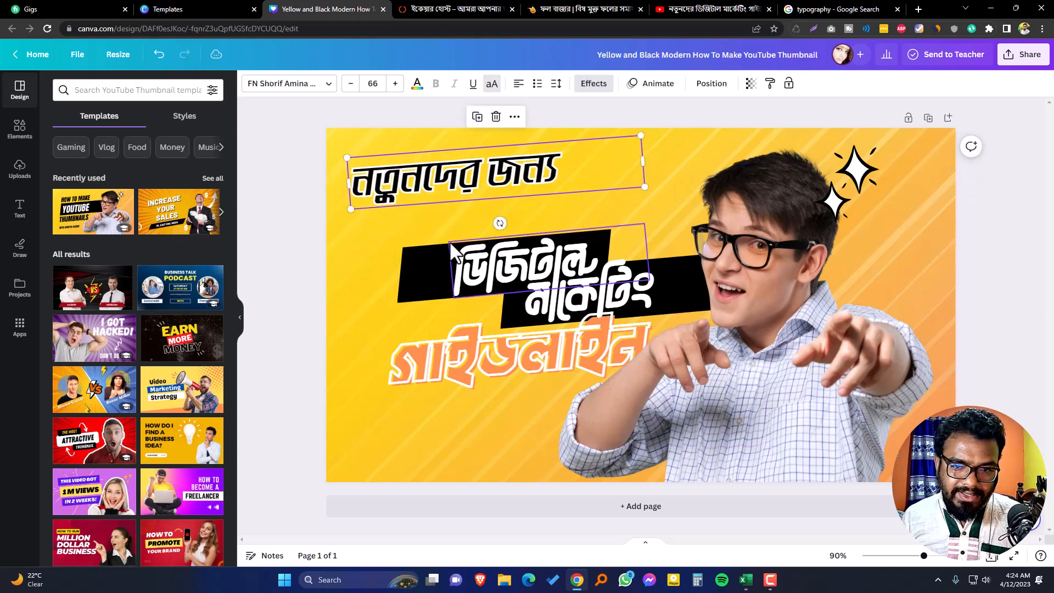
{"action": "left_click_drag", "start_coordinate": [382, 242], "coordinate": [550, 309]}
{"action": "left_click_drag", "start_coordinate": [397, 223], "coordinate": [339, 219]}
{"action": "left_click", "coordinate": [473, 173]}
{"action": "left_click_drag", "start_coordinate": [473, 174], "coordinate": [503, 197]}
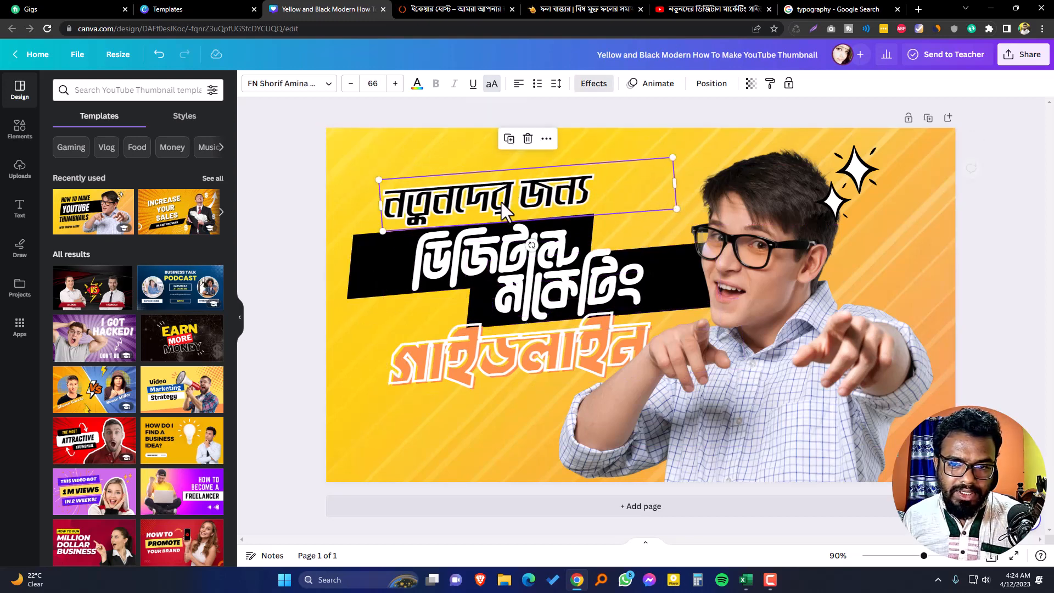
Enlarge the "গাইডলাইন" text to size 96.9, extending it toward the left edge of the design.
{"action": "left_click", "coordinate": [436, 464]}
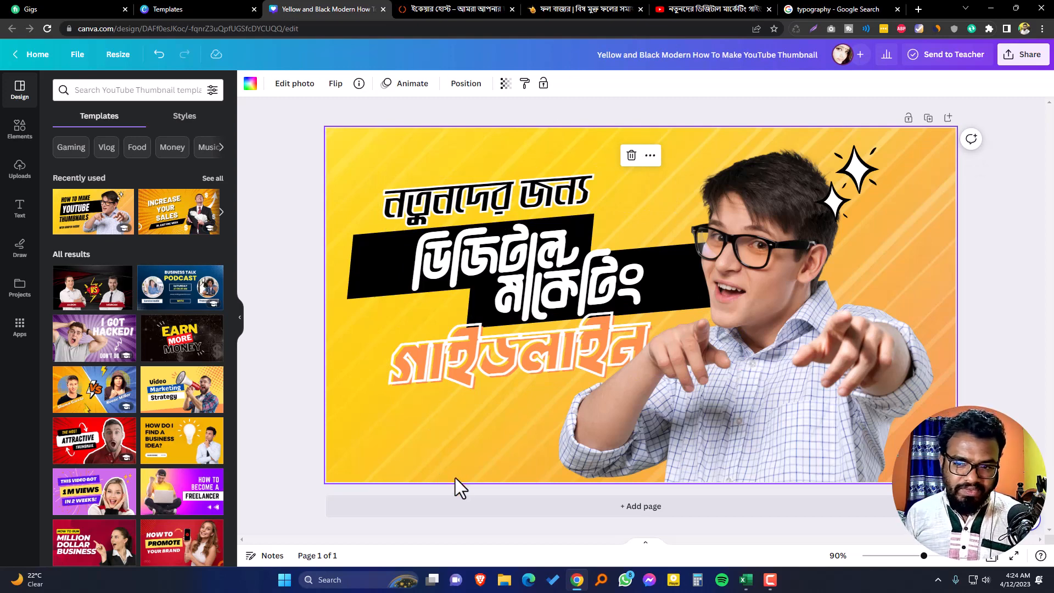
{"action": "left_click", "coordinate": [482, 370]}
{"action": "left_click_drag", "start_coordinate": [389, 400], "coordinate": [365, 407]}
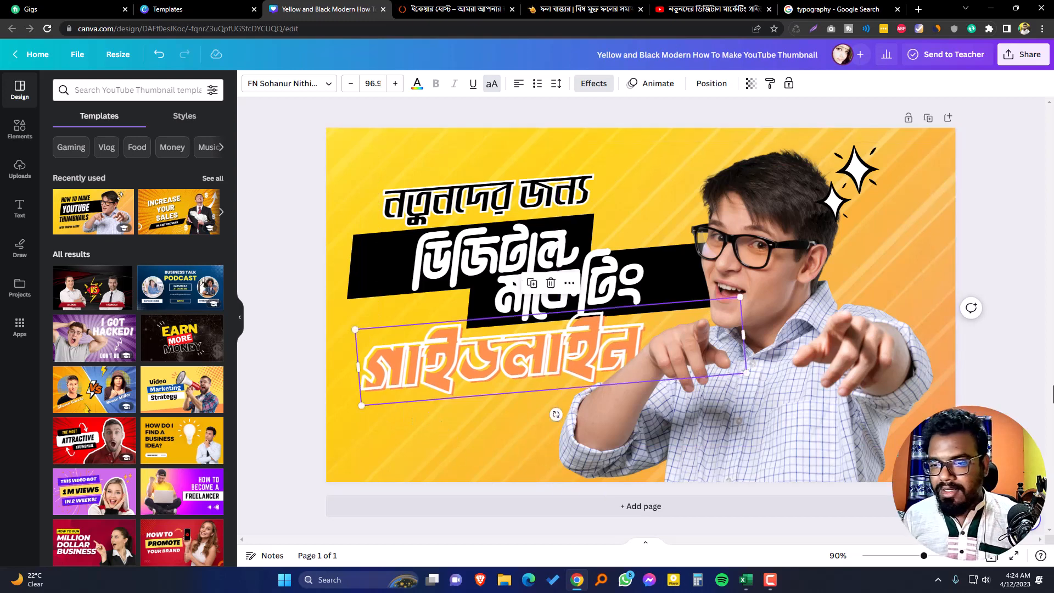
{"action": "left_click", "coordinate": [1013, 384]}
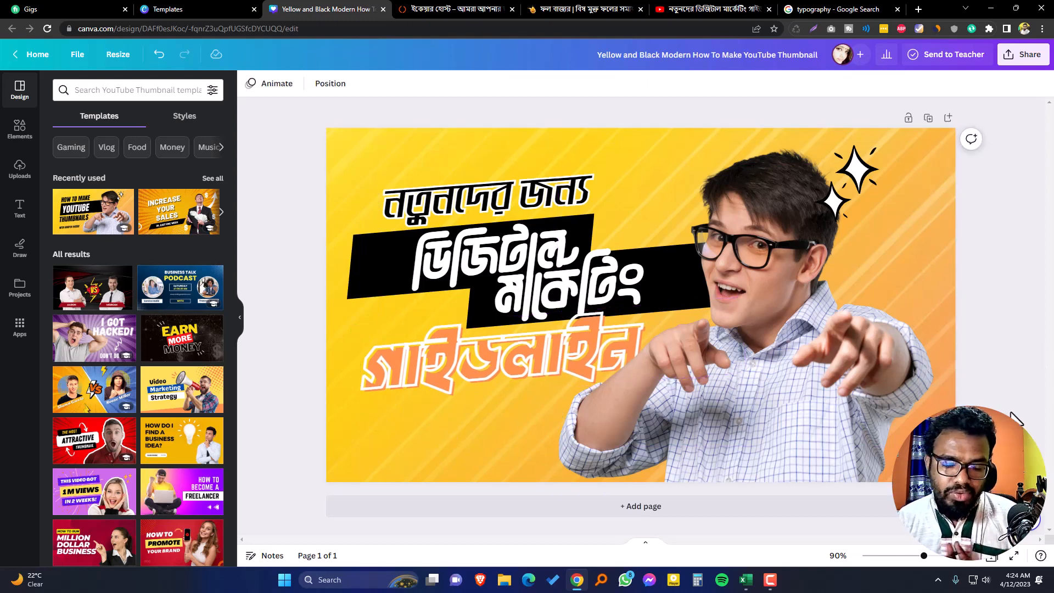